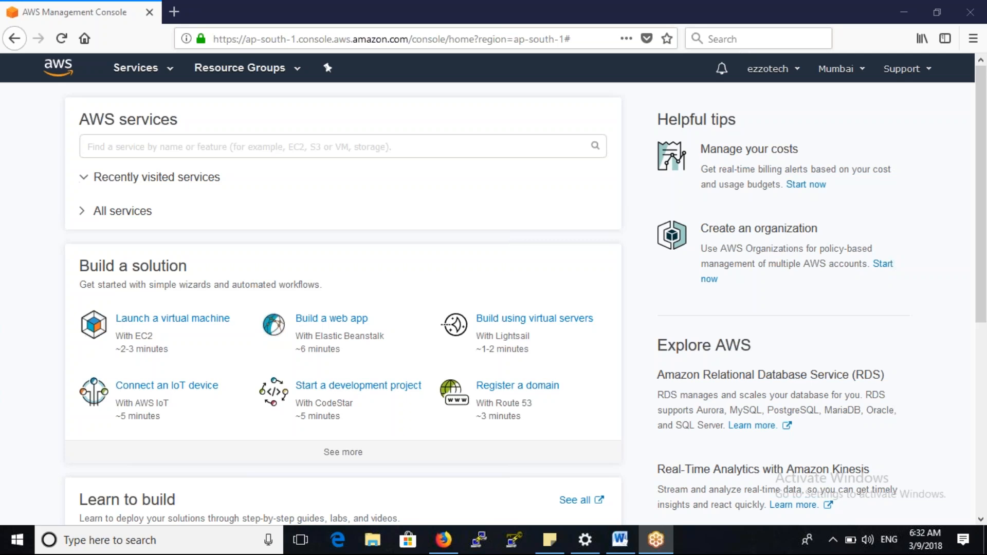
Step: Check the planned steps in the Word notes, return to Firefox and open the EC2 service in the AWS console
click(619, 546)
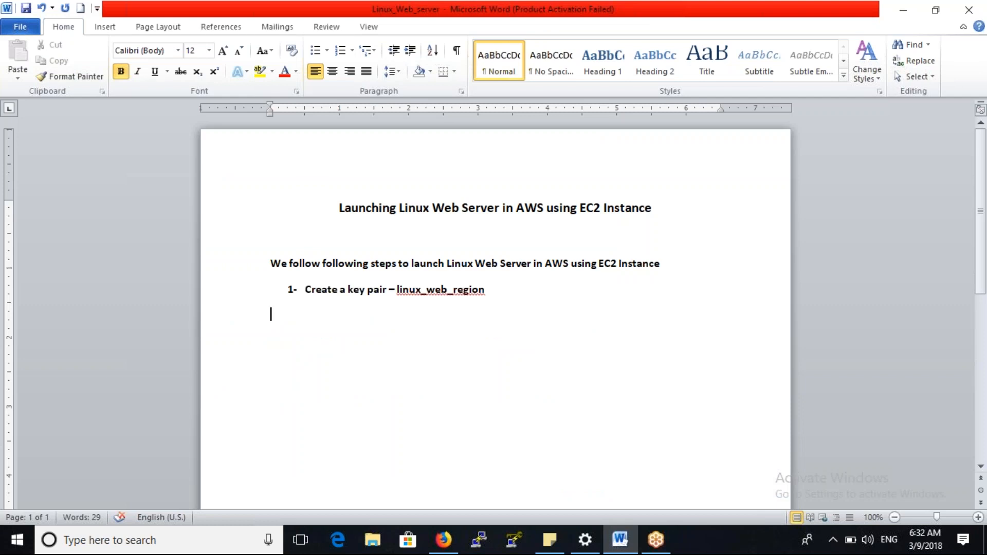
click(443, 539)
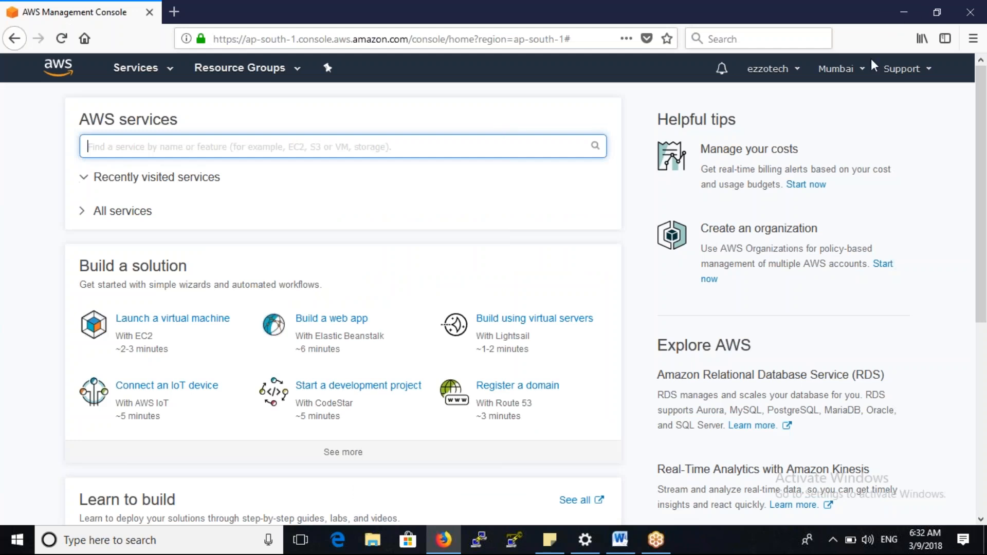
click(356, 151)
text(EC2)
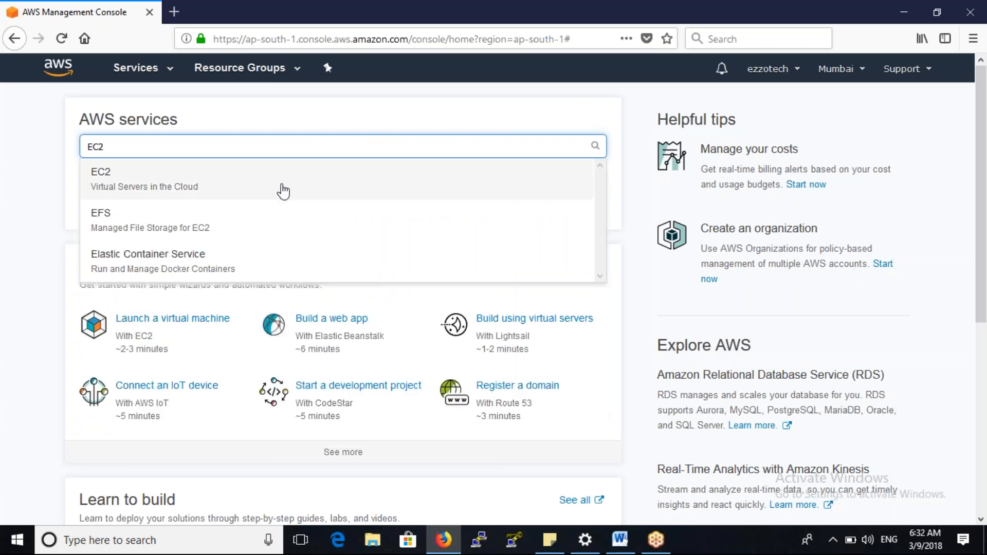
click(284, 191)
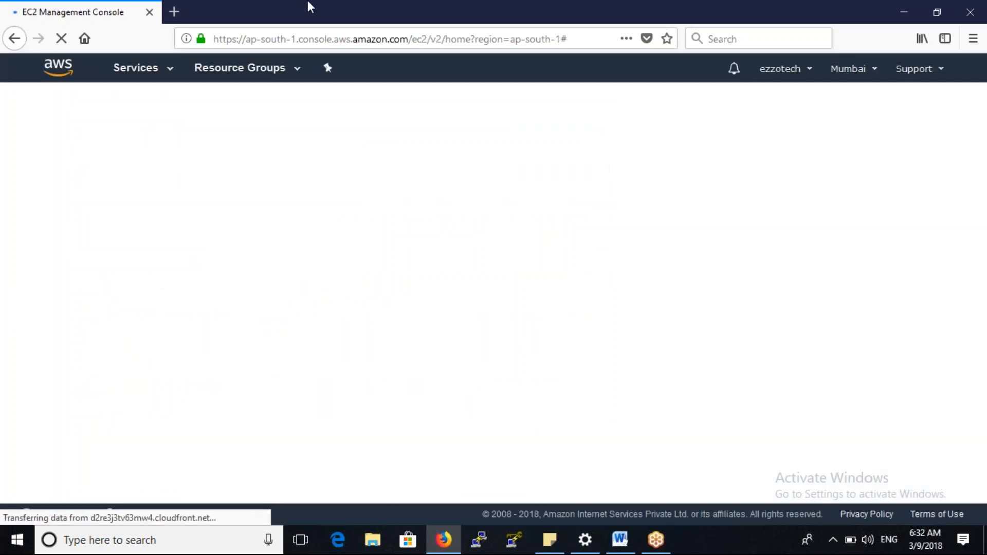
Step: Consult the key pair naming in the Word notes and switch the AWS console region to US West (Oregon)
click(620, 540)
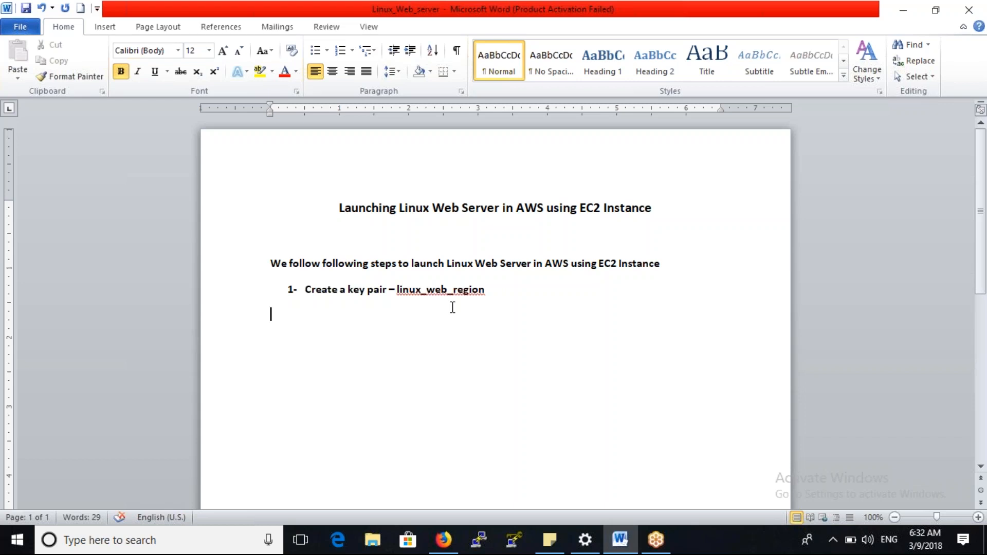
key(alt+Tab)
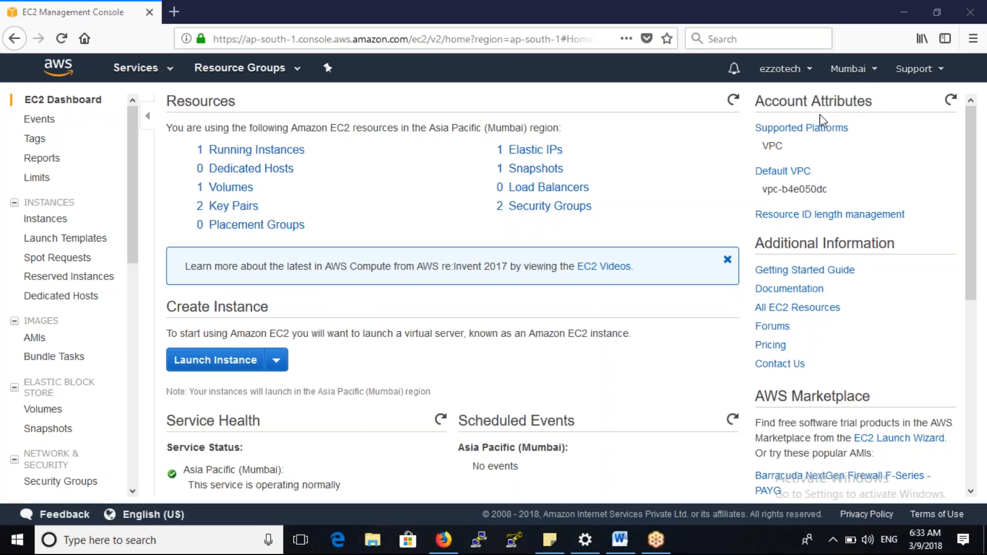
click(876, 73)
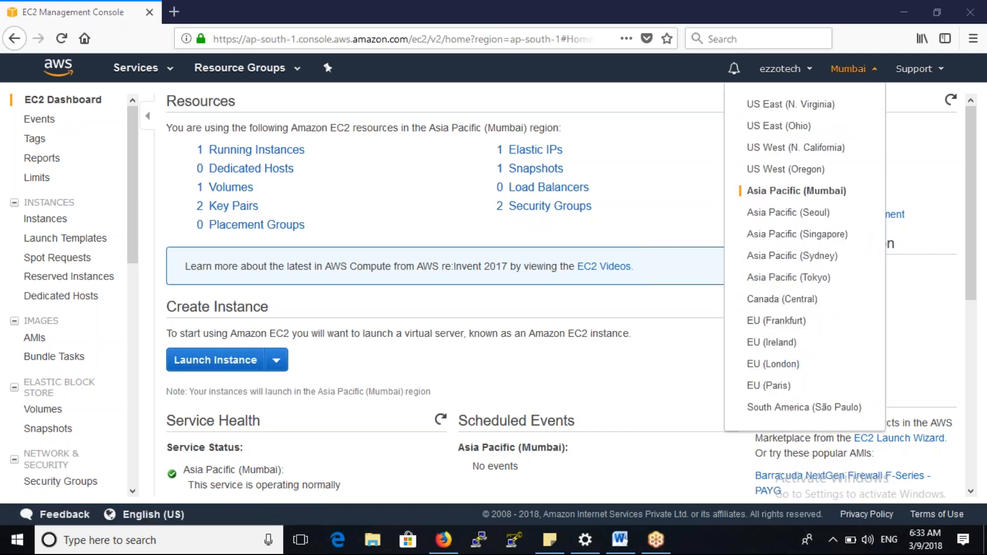
click(838, 169)
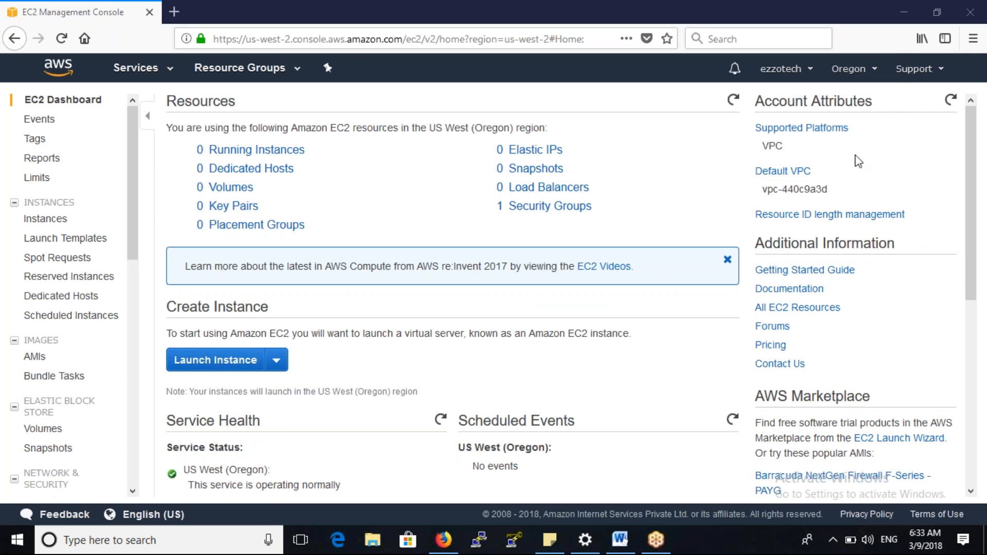
Step: Create an EC2 key pair named linux_web_oregon and save its key file
click(239, 208)
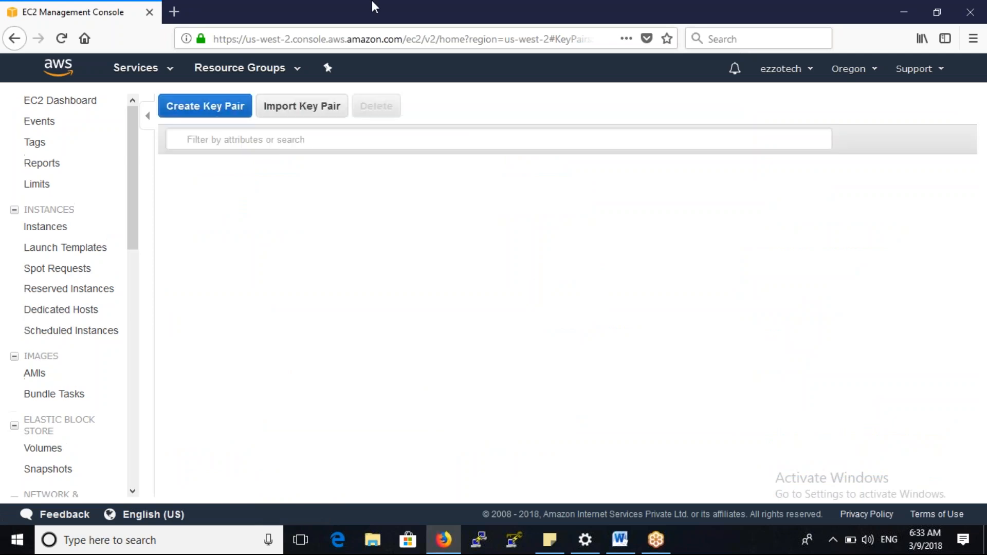
click(221, 111)
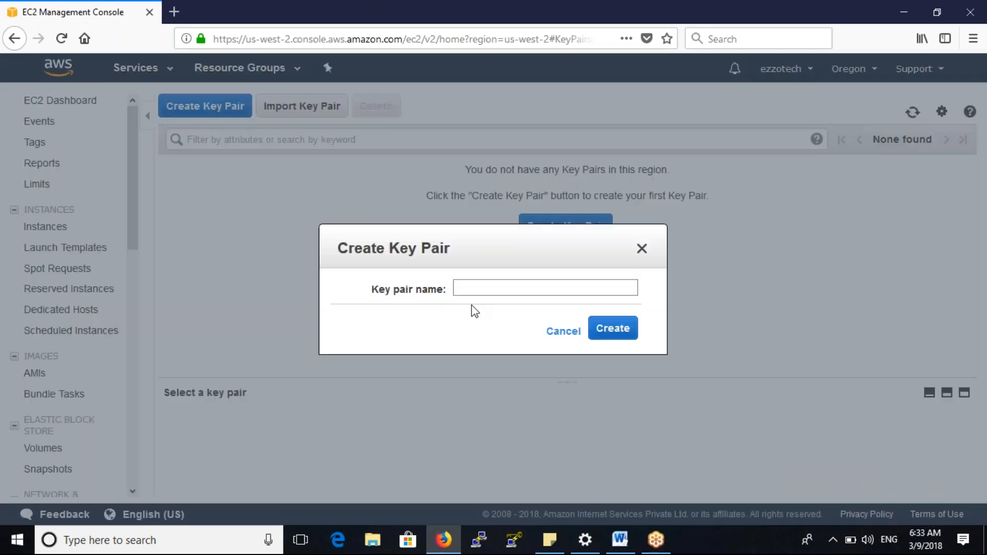
text(linux_web)
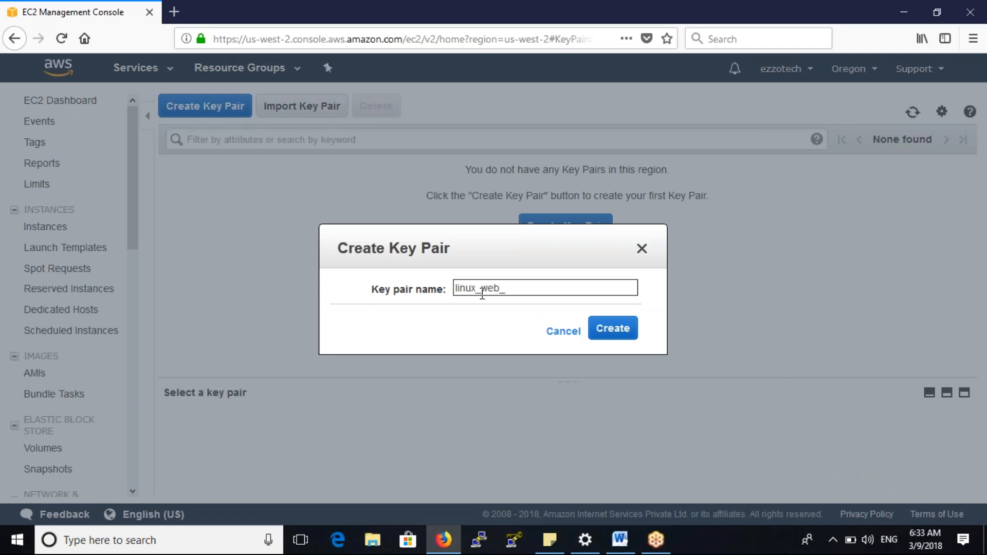
text(_oregon)
click(613, 330)
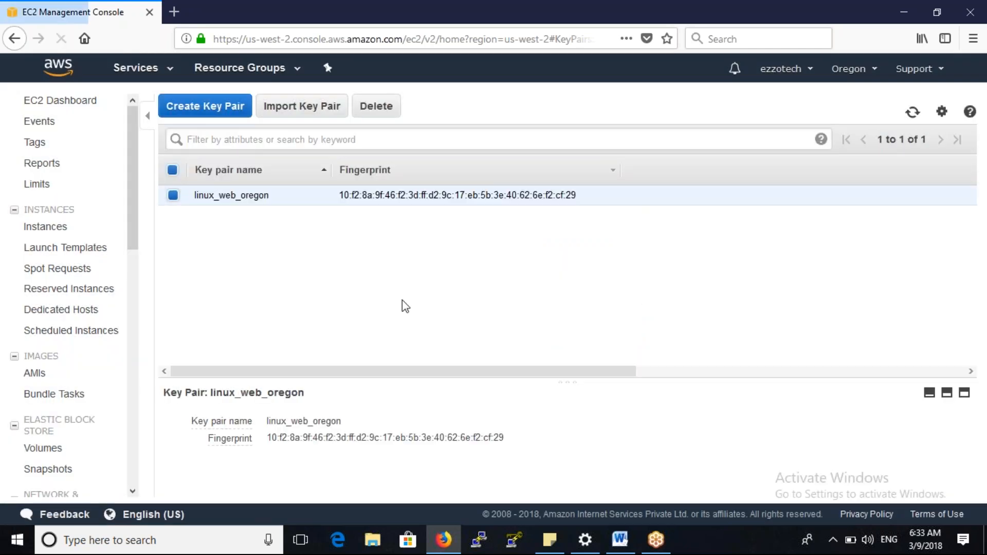
click(287, 305)
click(461, 371)
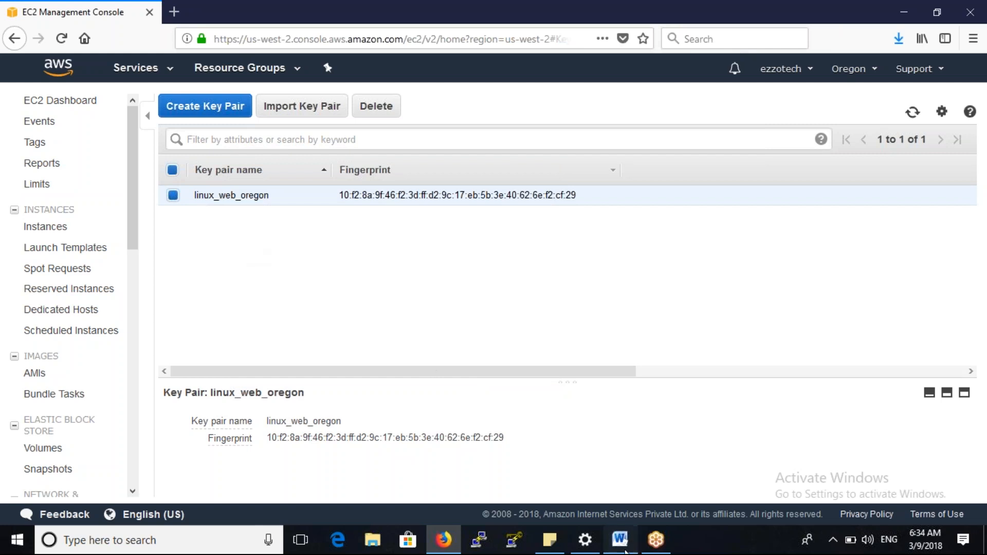
Step: Add the second numbered step "Create a Security Group – linux_web_SG" to the Linux_Web_server document in Word
click(617, 537)
text(2-)
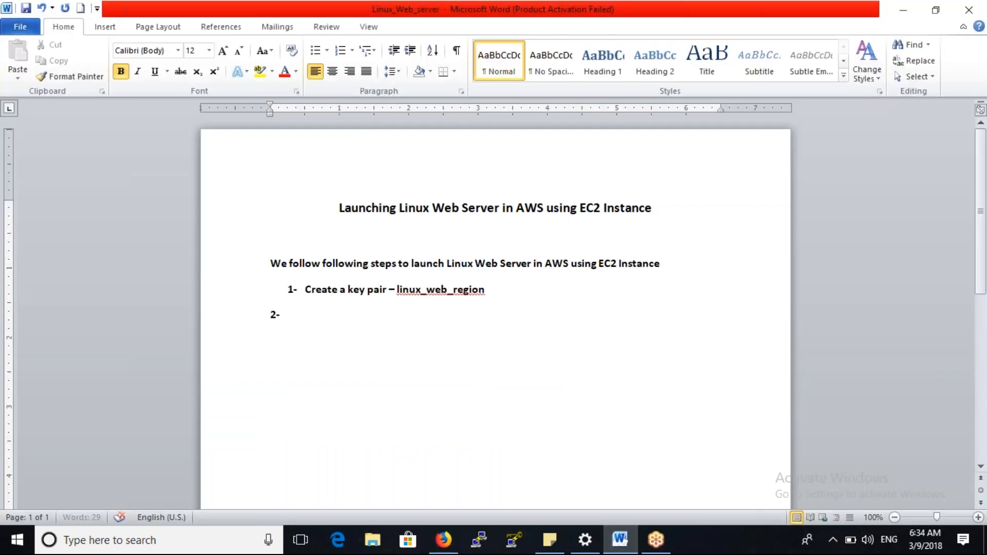
key(Tab)
text(Crea)
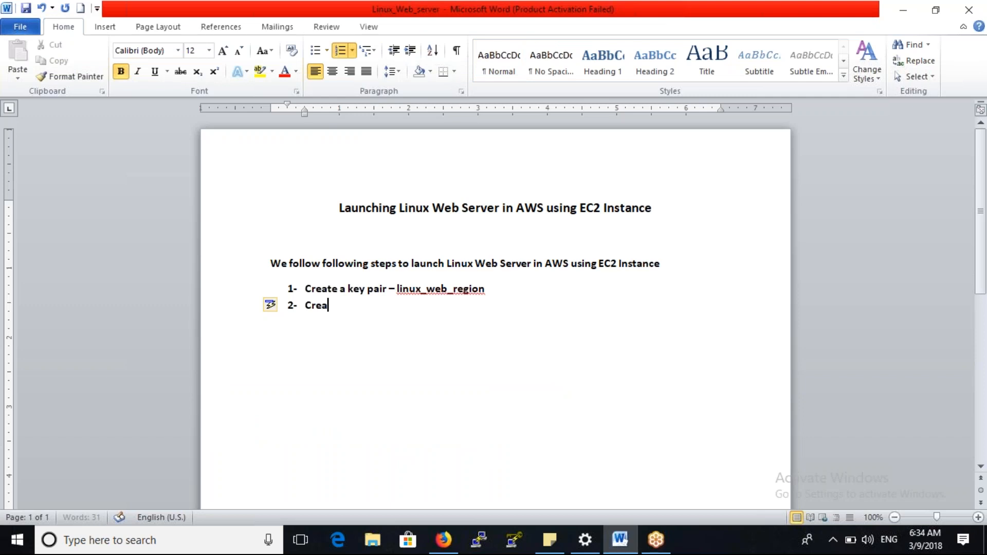
text(te a Security Group - )
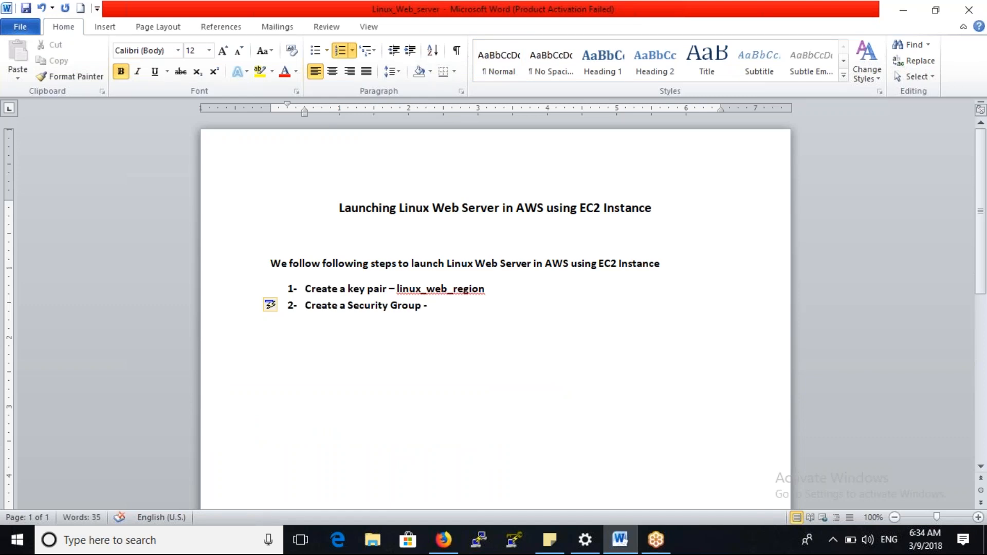
text(linux_web_)
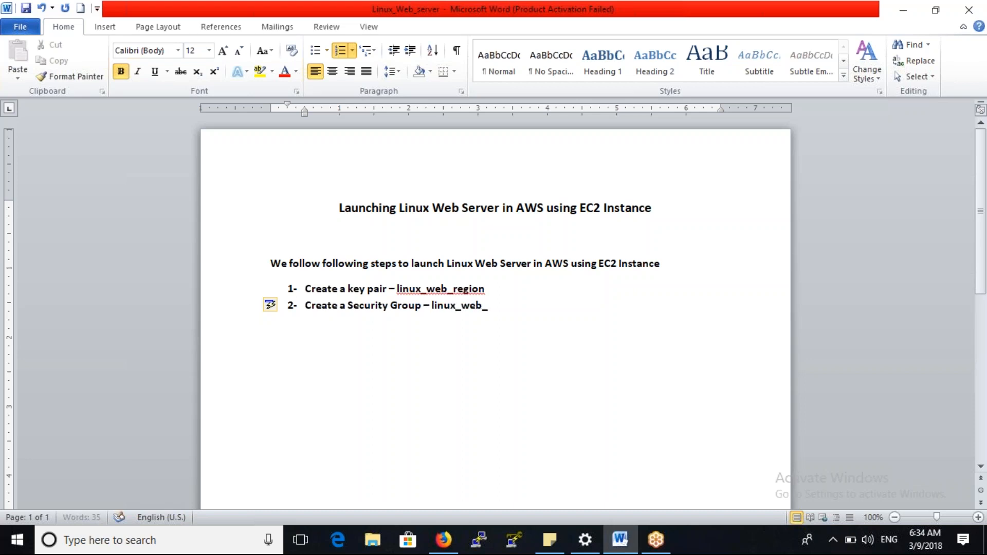
text(SG)
Step: Add the lettered sub-items HTTP, HTTPS and SSH beneath the security group step
key(Return)
key(Tab)
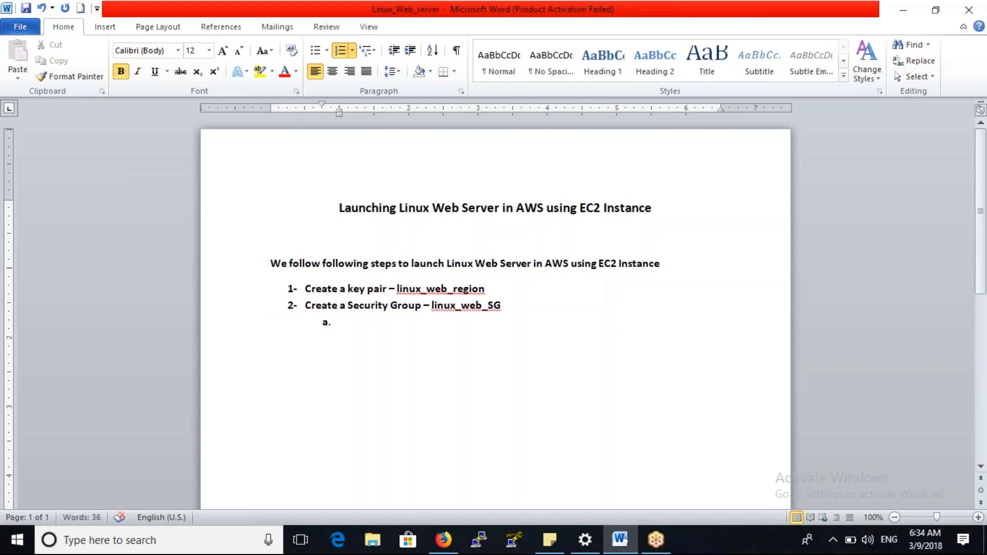
text(HTTP)
key(Return)
text(HTTPS)
key(Return)
text(SSH)
key(Return)
key(BackSpace)
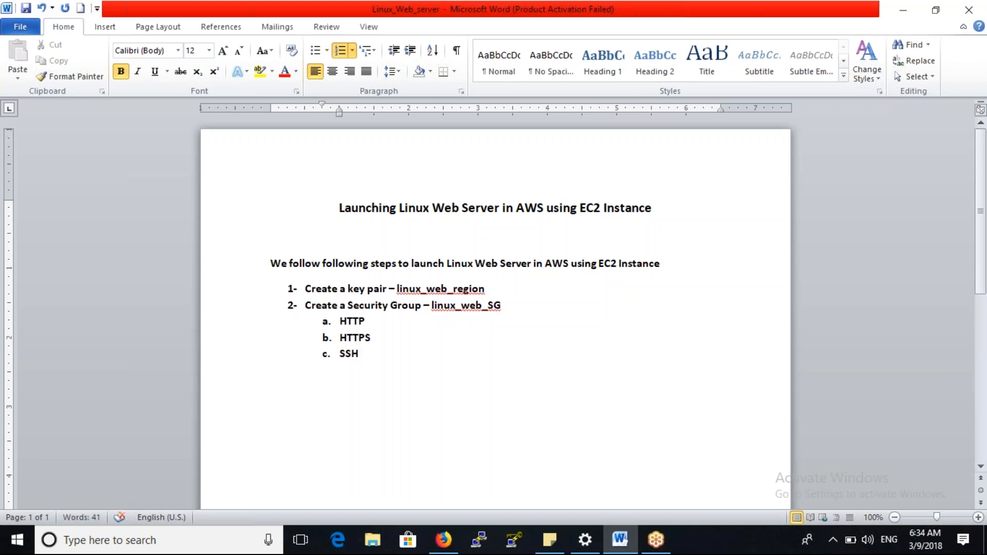
Step: Add a fourth sub-item "Allowed for anywhere source" after SSH and start numbered item 3 at the outer level
click(518, 302)
click(365, 362)
key(Return)
text(Allowed for anywhere source)
key(Return)
key(shift+Tab)
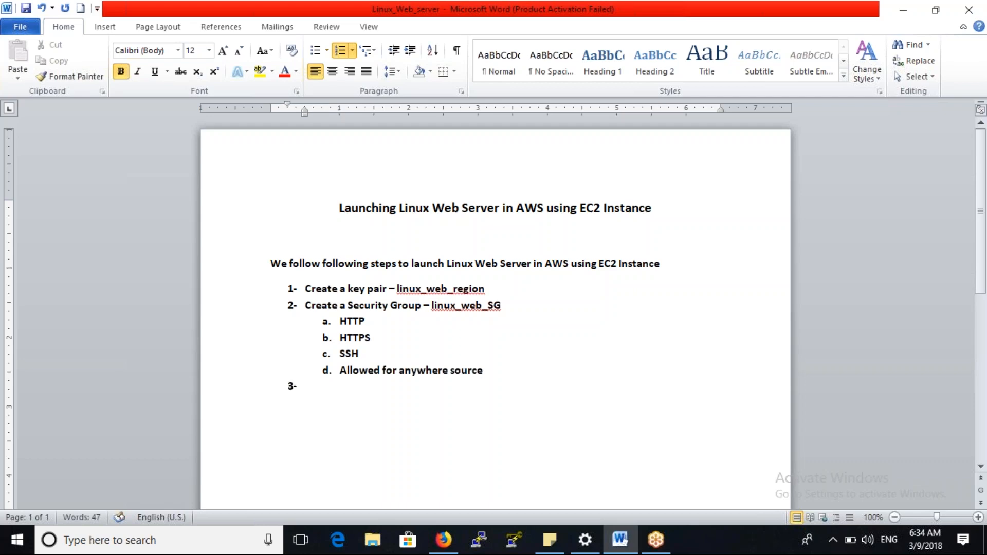
Step: Switch back to the EC2 console in Firefox, open the Security Groups page and dismiss the resource ID notification
key(alt+Tab)
key(alt+Tab)
key(alt+Tab)
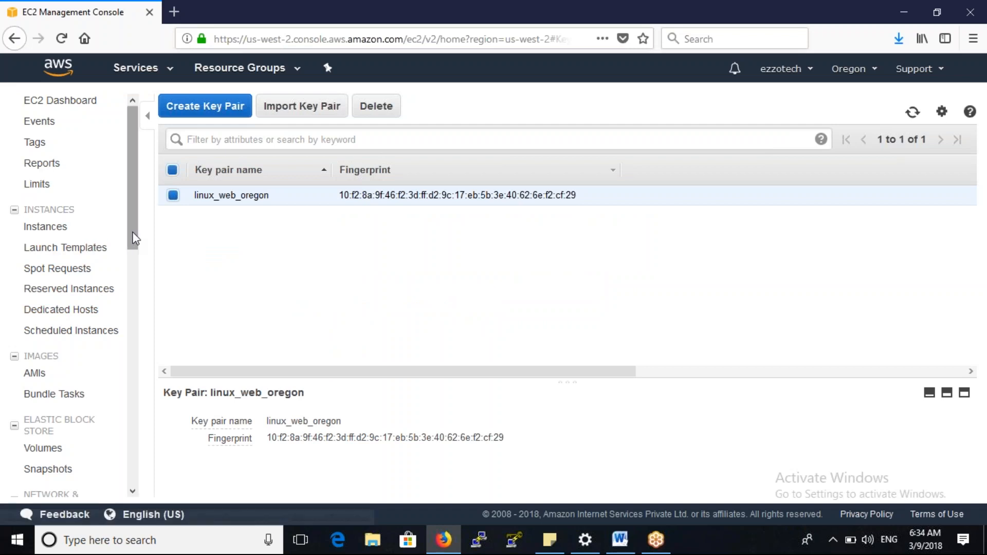
drag(134, 239, 136, 334)
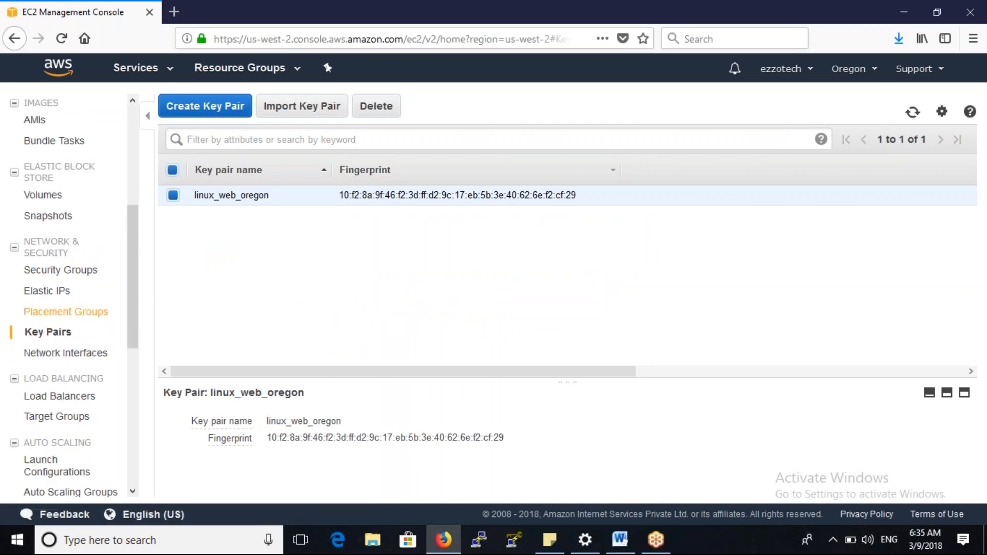
click(67, 272)
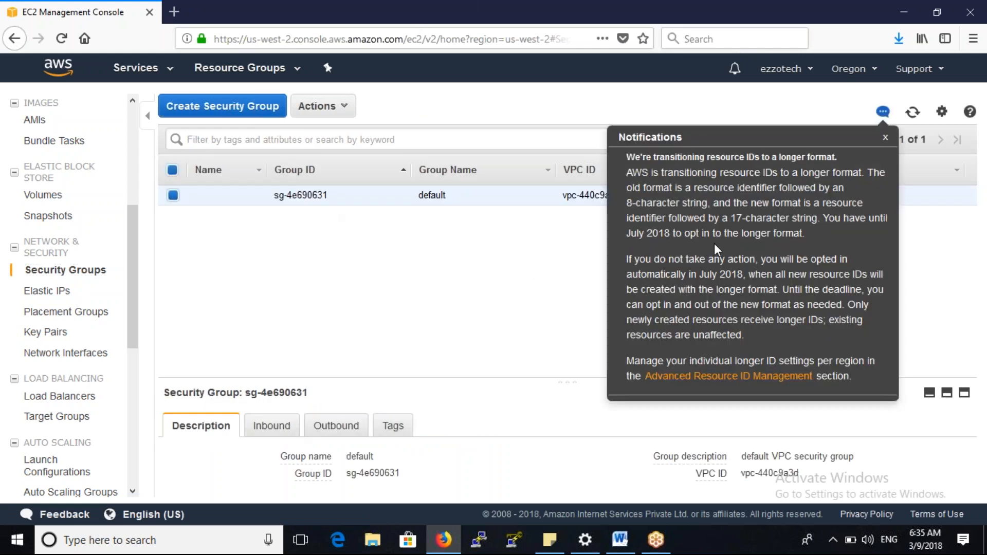
click(885, 137)
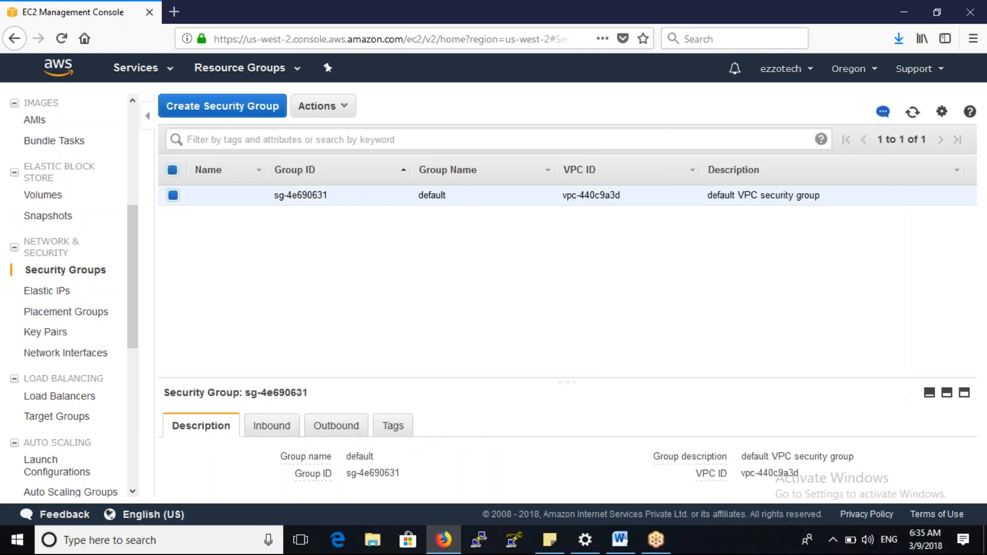
Step: Give the existing default VPC security group the name "Default"
click(253, 196)
text(Default)
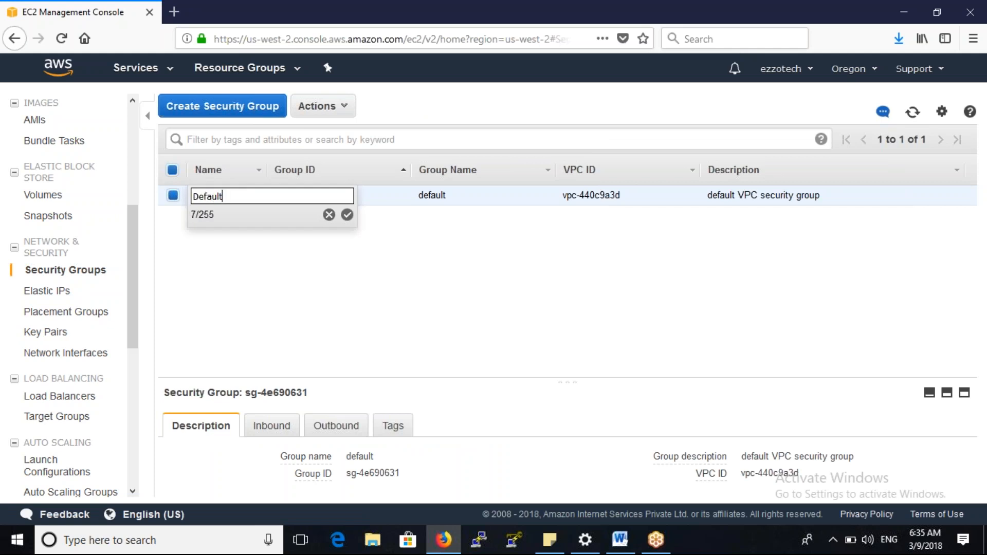
key(Return)
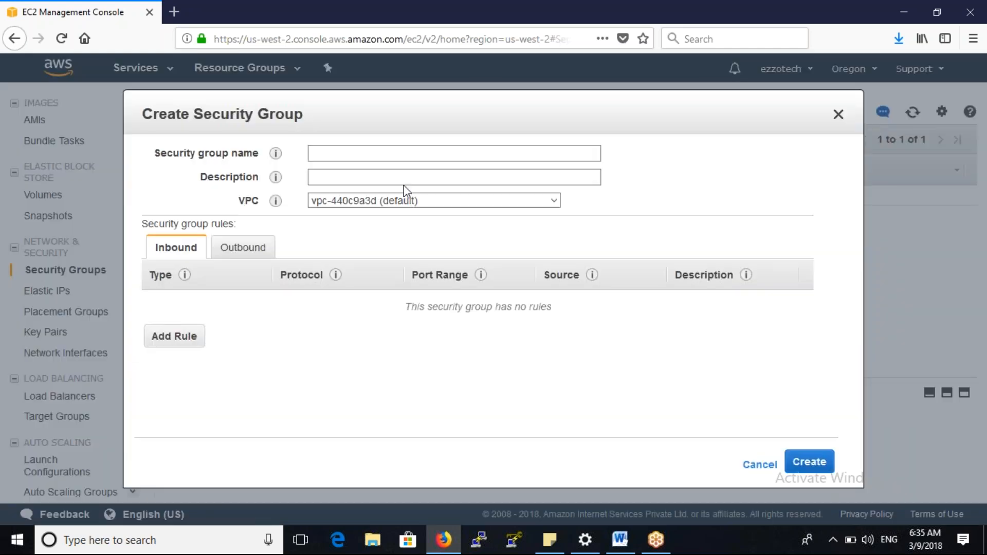
Step: Start a new security group named linux_web_SG with the description Linux_web_SG in the default VPC
click(322, 151)
text(linux_web_SG)
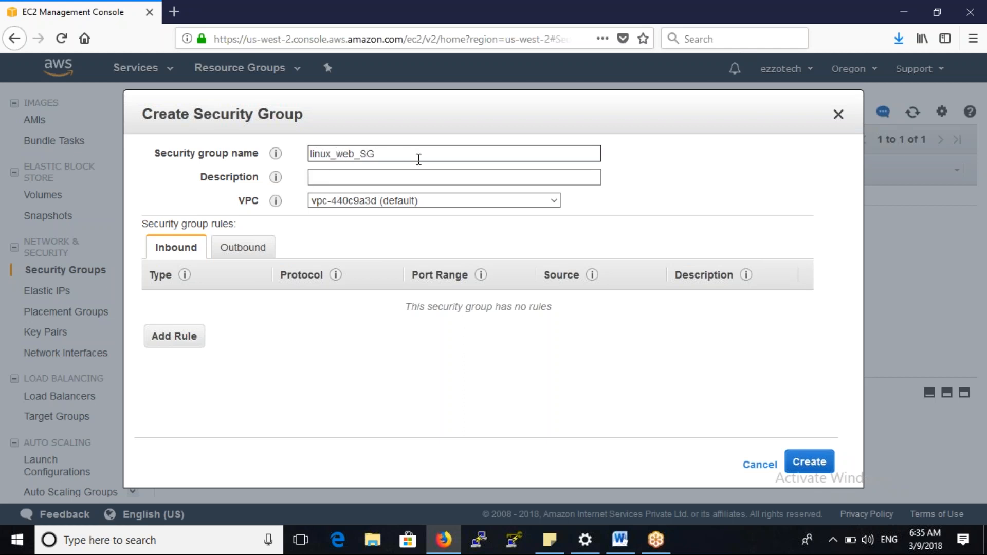
click(349, 176)
text(Linux_web_SG)
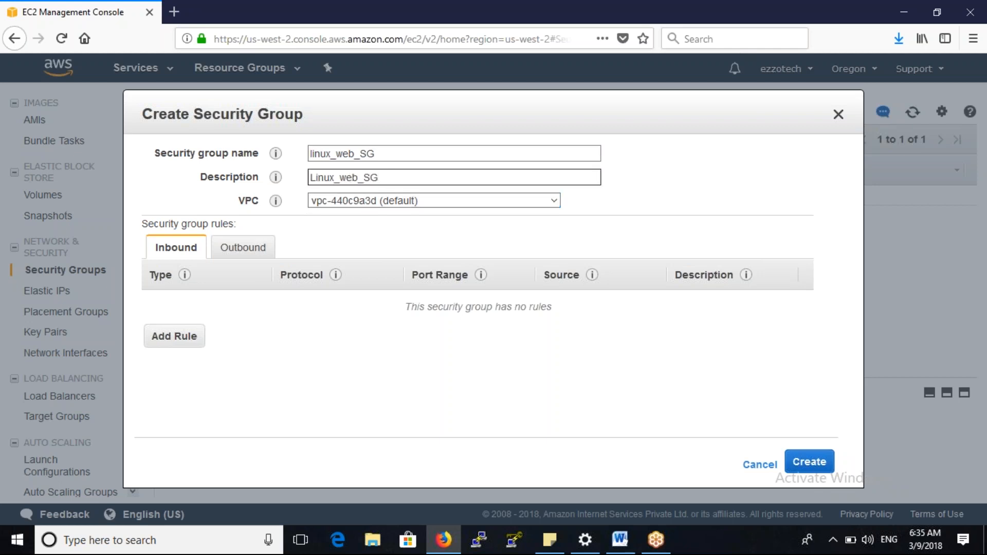
Step: Add three inbound rules to the new security group, of types HTTP, HTTPS and SSH
click(194, 341)
click(221, 303)
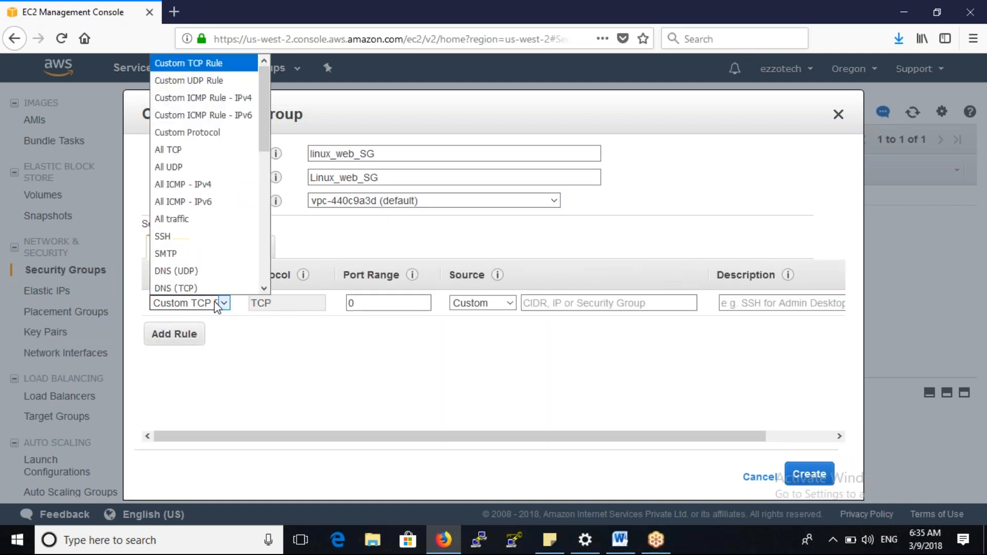
key(h)
key(Return)
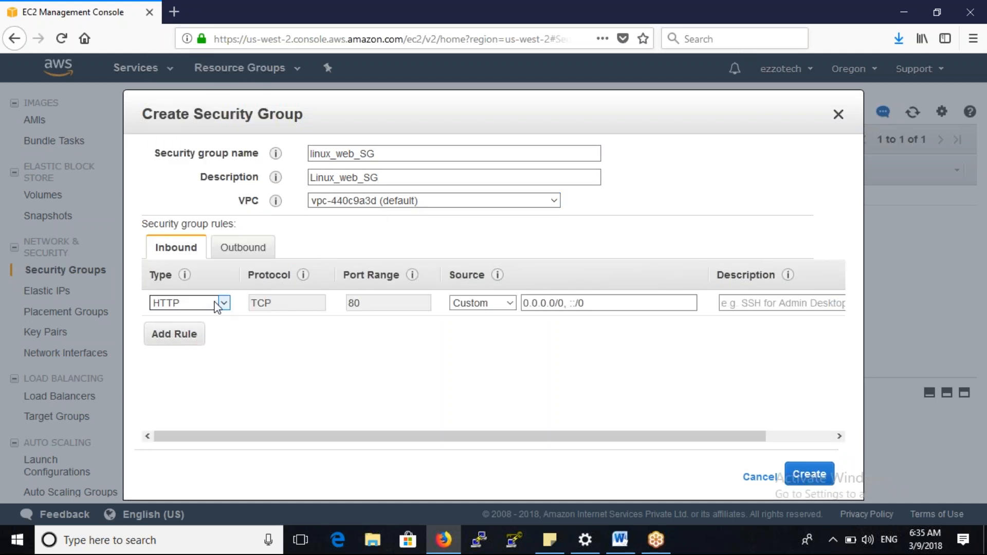
click(200, 337)
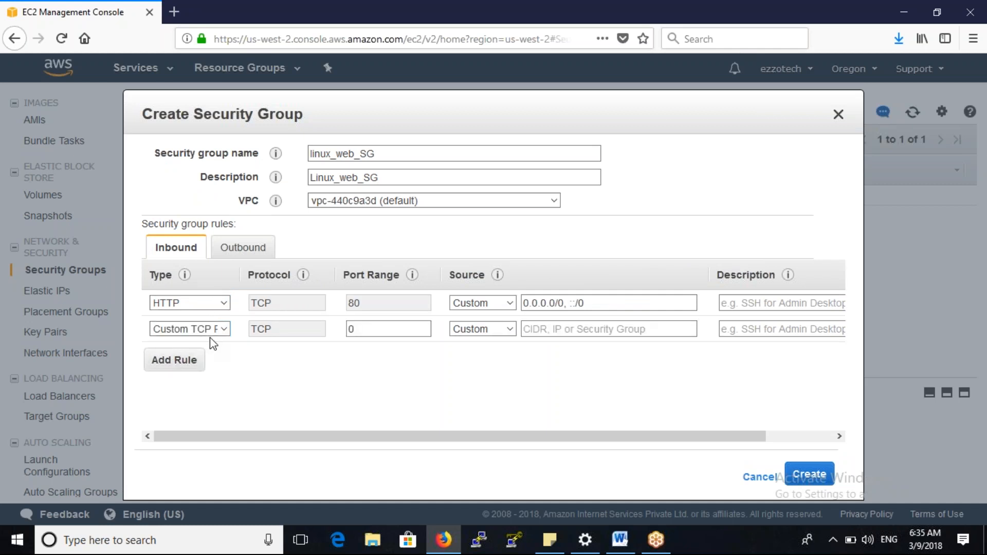
key(h)
key(h)
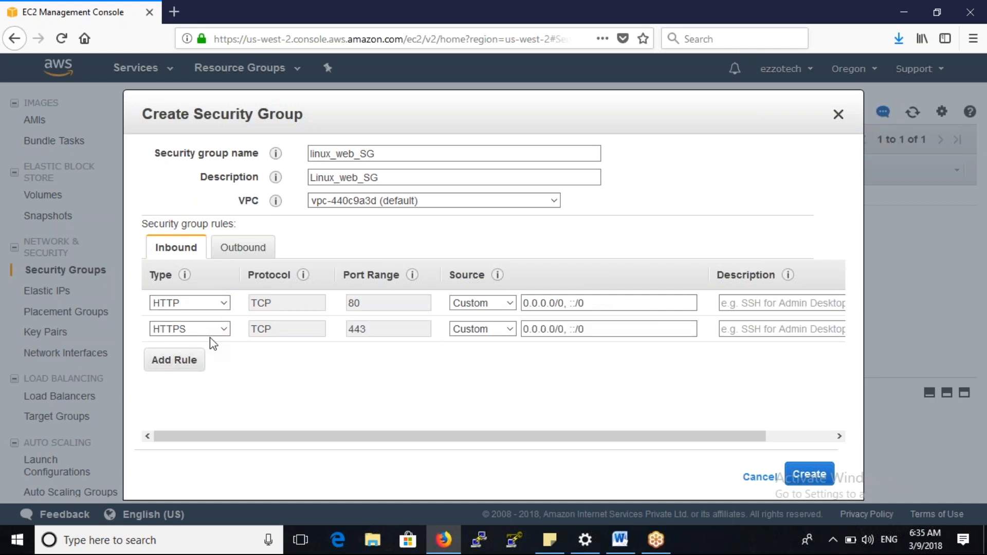
click(194, 363)
key(s)
key(s)
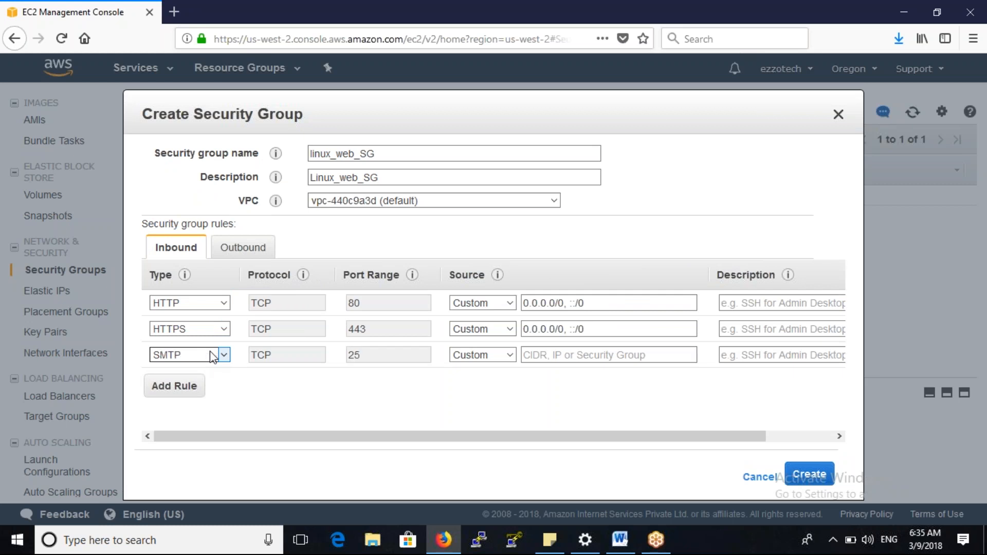
Step: Set the source of the HTTP, HTTPS and SSH inbound rules to Anywhere
click(512, 303)
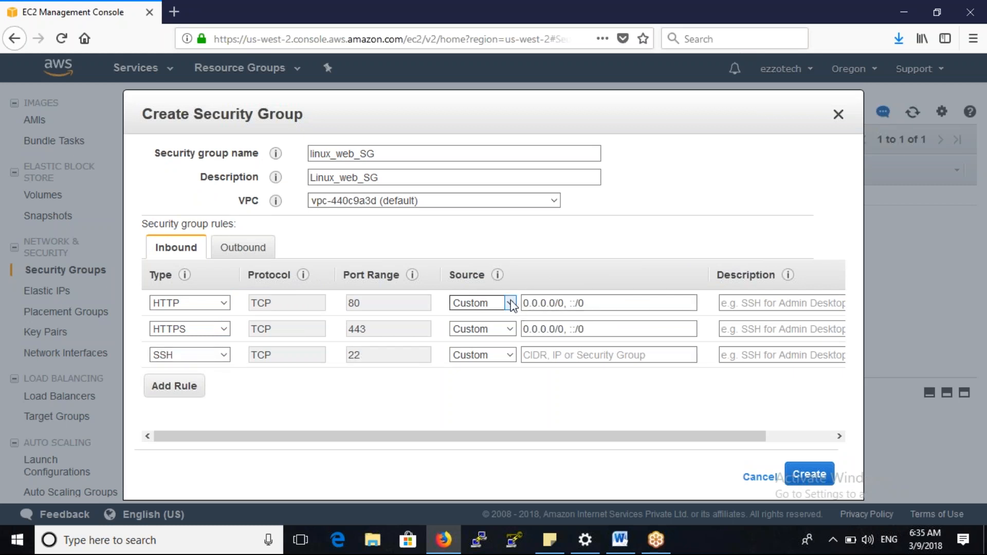
click(509, 326)
click(510, 329)
click(496, 364)
click(510, 356)
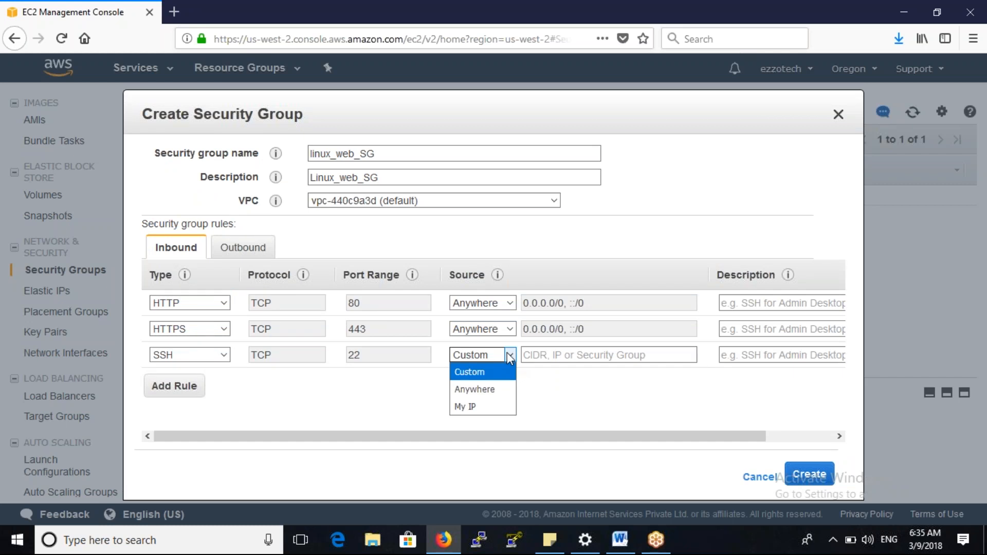
click(486, 391)
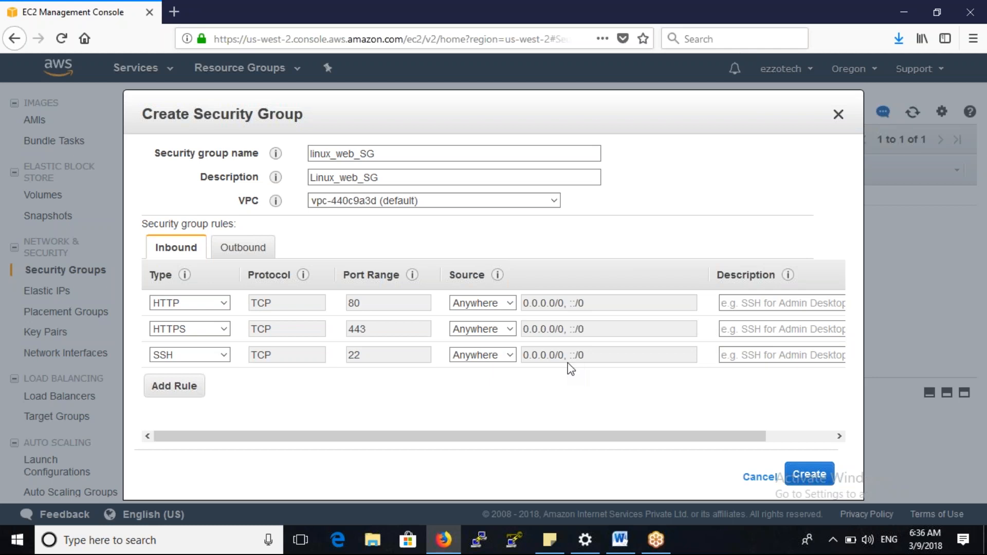
Step: Switch the SSH rule's source to Custom and back to Anywhere
click(494, 356)
click(486, 372)
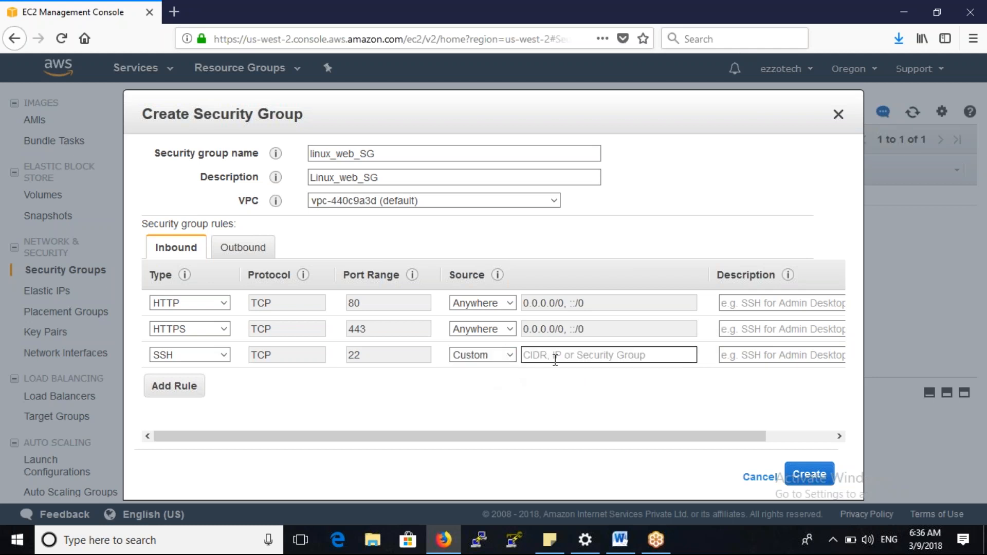
click(511, 355)
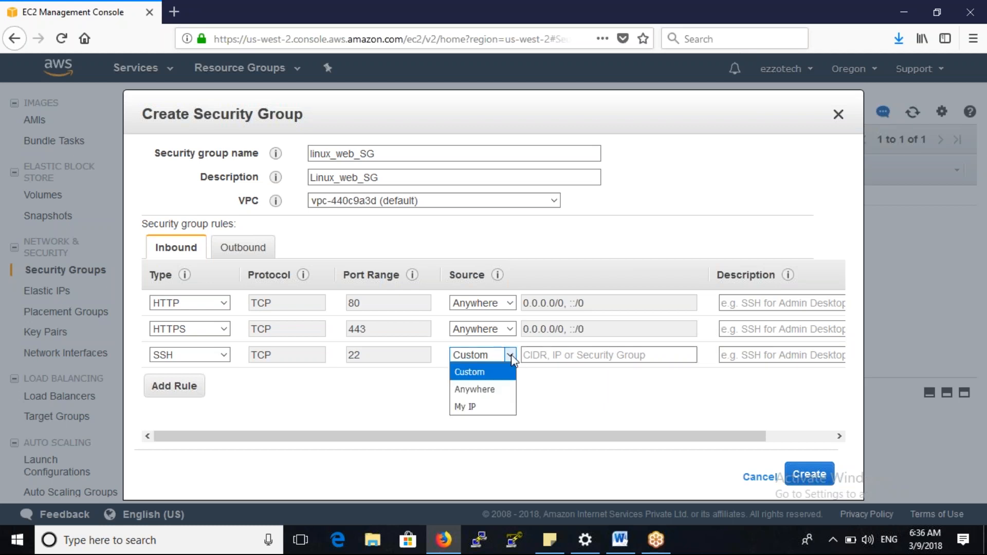
click(499, 390)
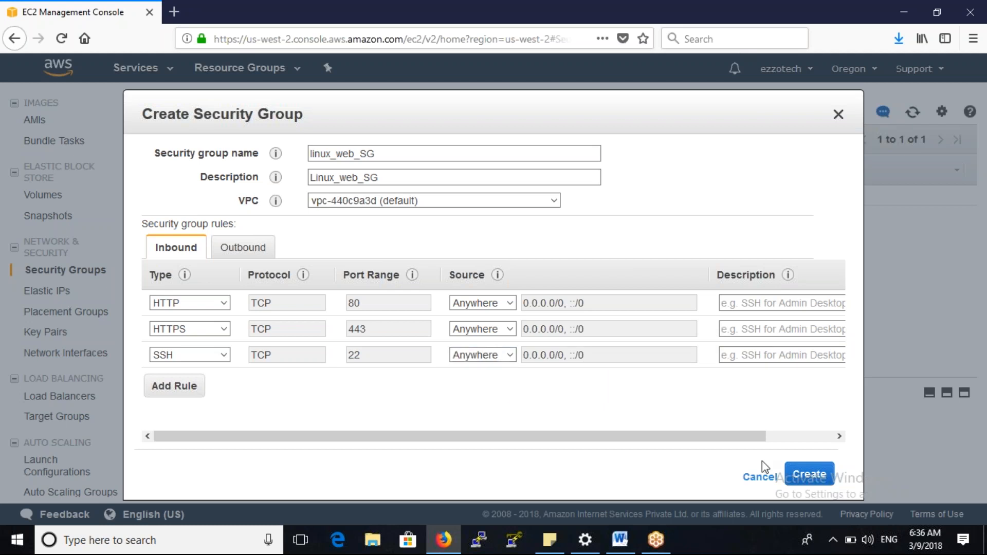
Step: Create the security group and give it the Name linux_web_SG in the group list
click(802, 478)
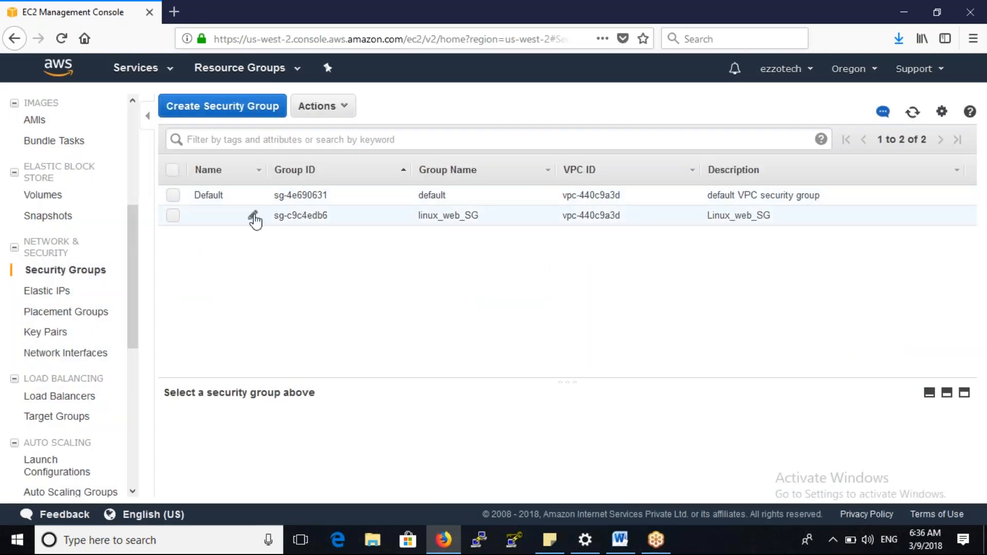
click(254, 216)
text(li)
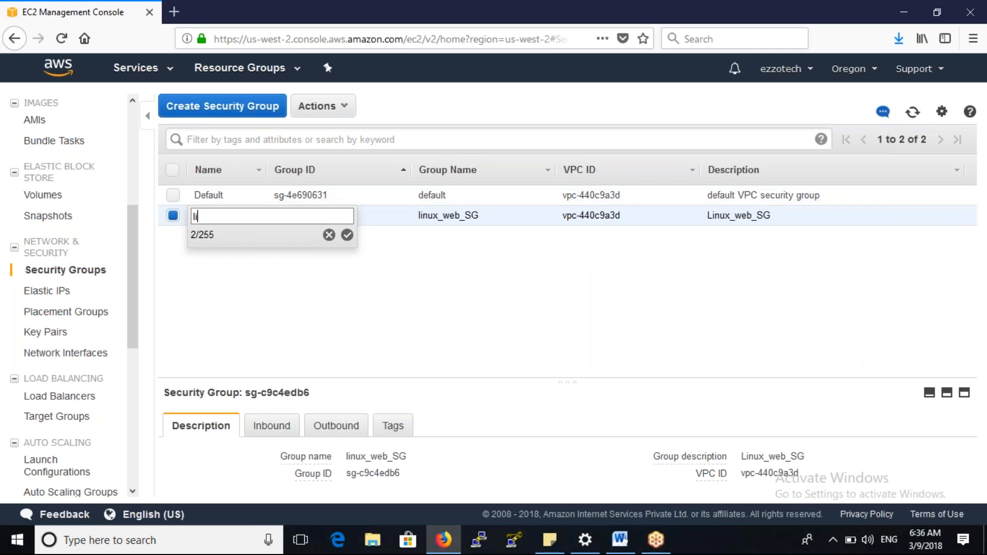
text(nux_web_SG)
key(Return)
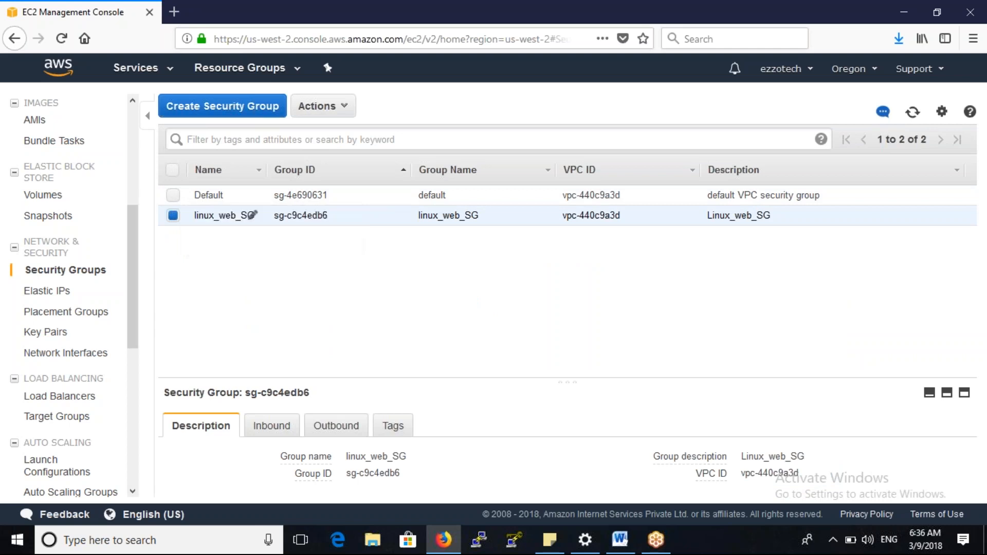
click(299, 263)
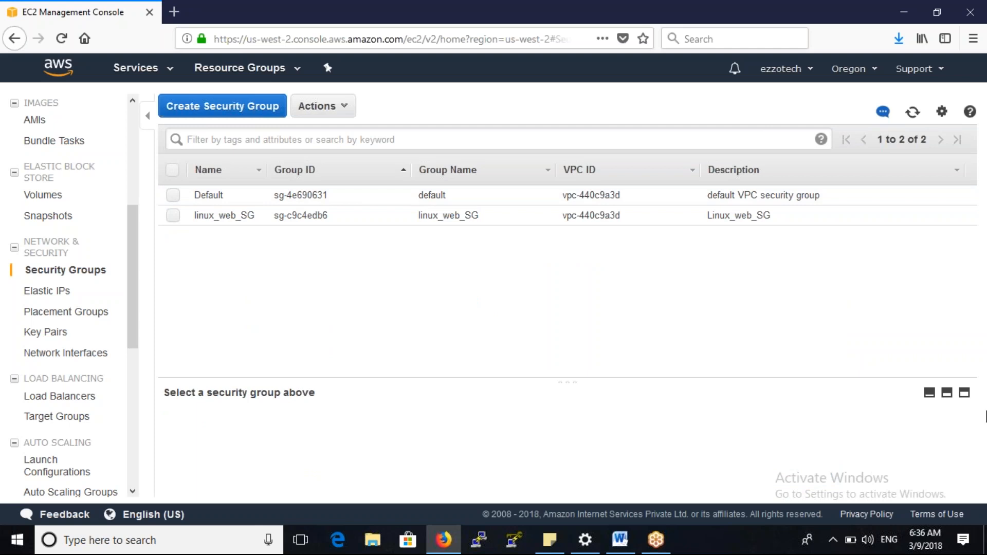
Step: Switch to the Word document and write "Launch EC2 Instance with Amazon Linux AMI" as the third numbered item
click(609, 539)
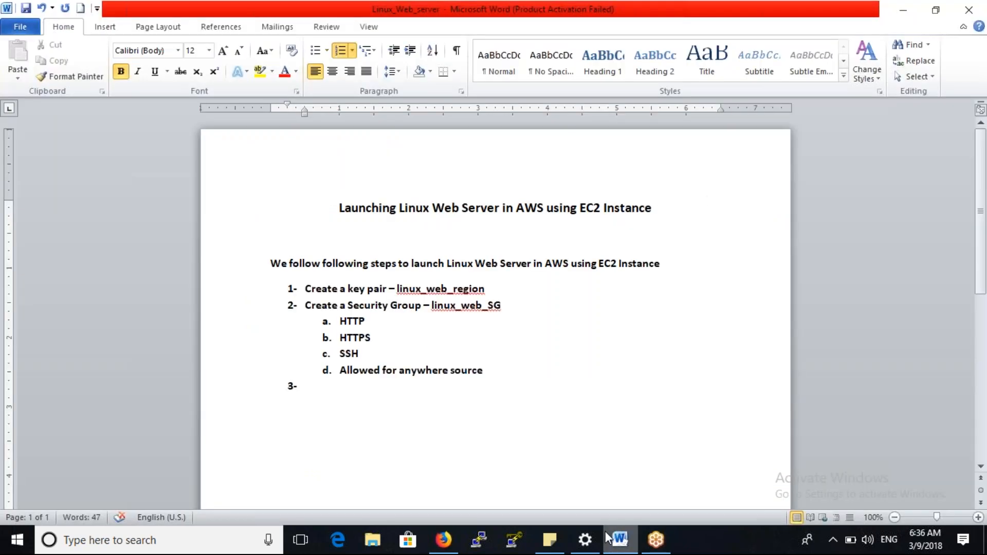
text(Launch EB2)
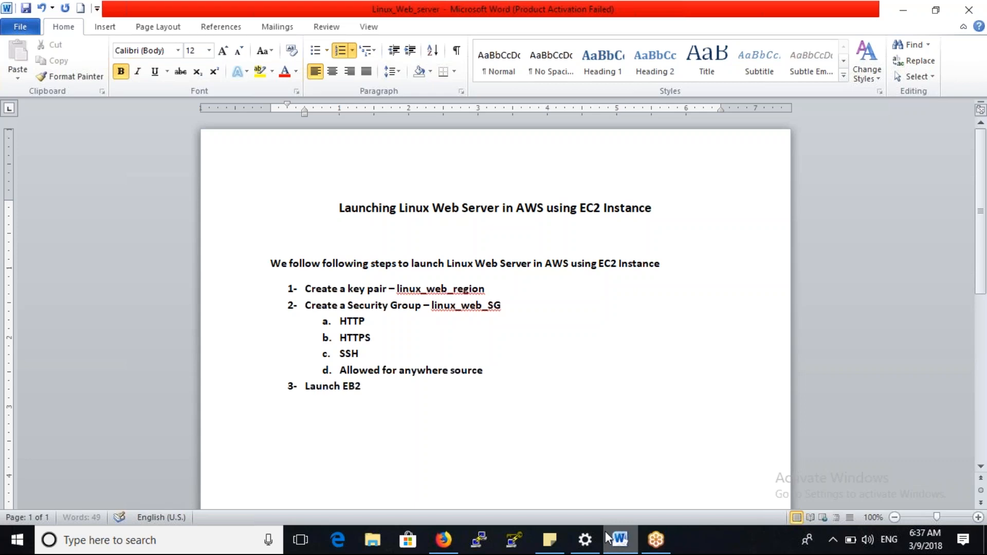
key(BackSpace)
key(BackSpace)
text(C2 Instance with )
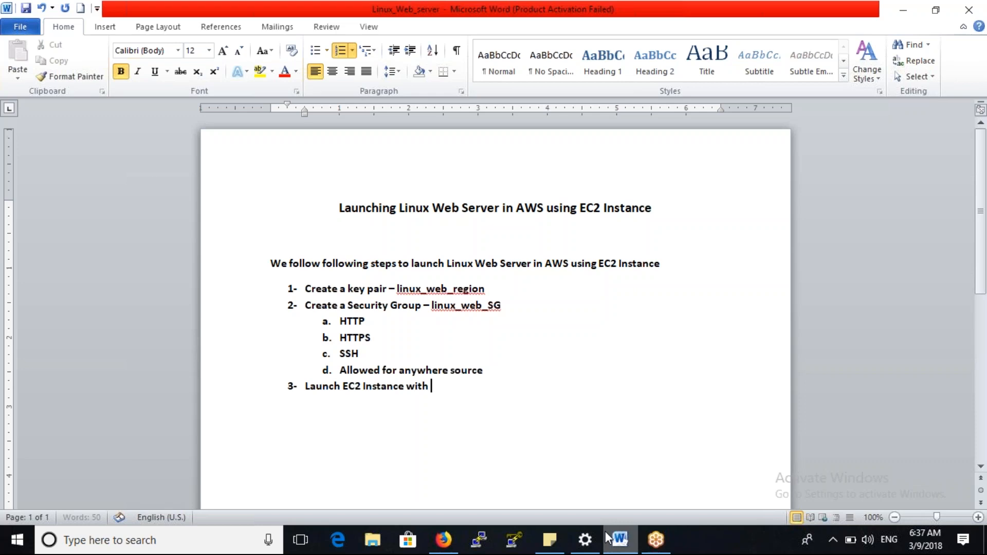
text(Amazon Linux )
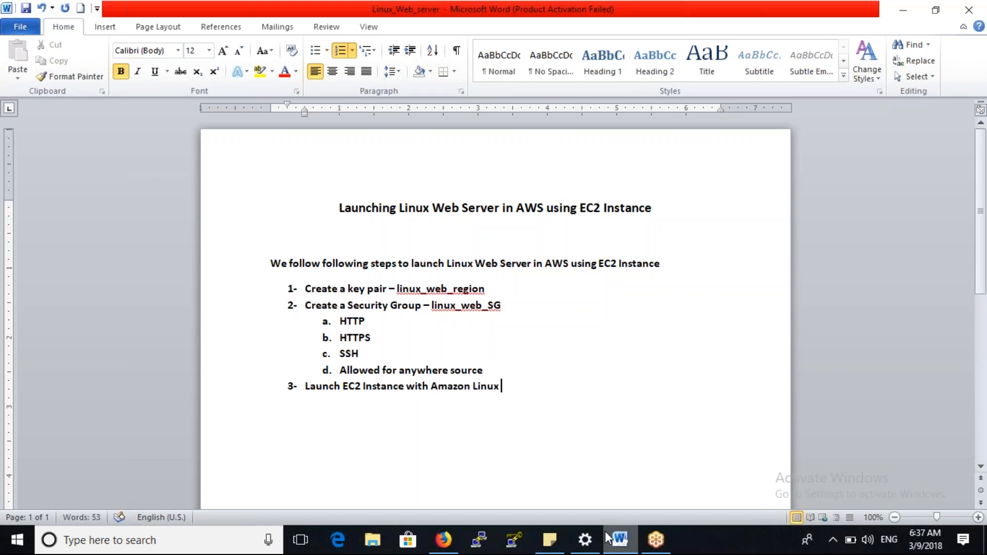
text(AMI)
Step: Switch back to the EC2 console in Firefox and start launching an instance from Amazon Linux AMI 2017.09.1 (HVM), SSD Volume Type
key(alt+Tab)
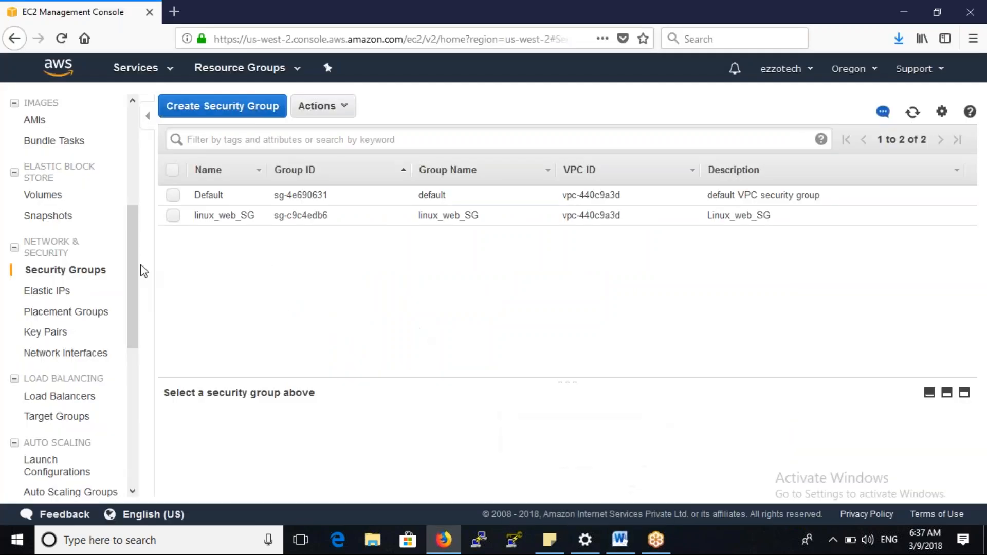
drag(134, 240, 126, 141)
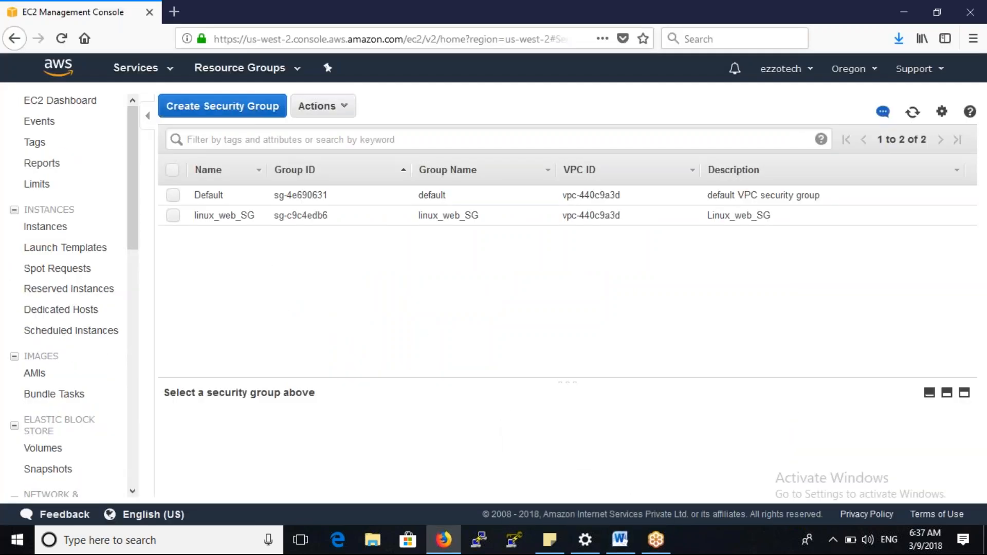
click(49, 229)
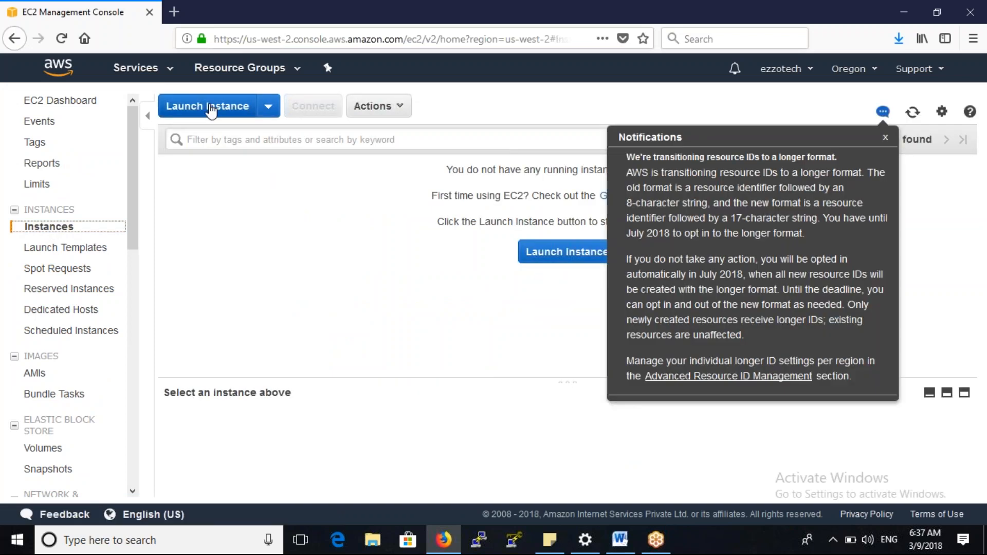
click(209, 103)
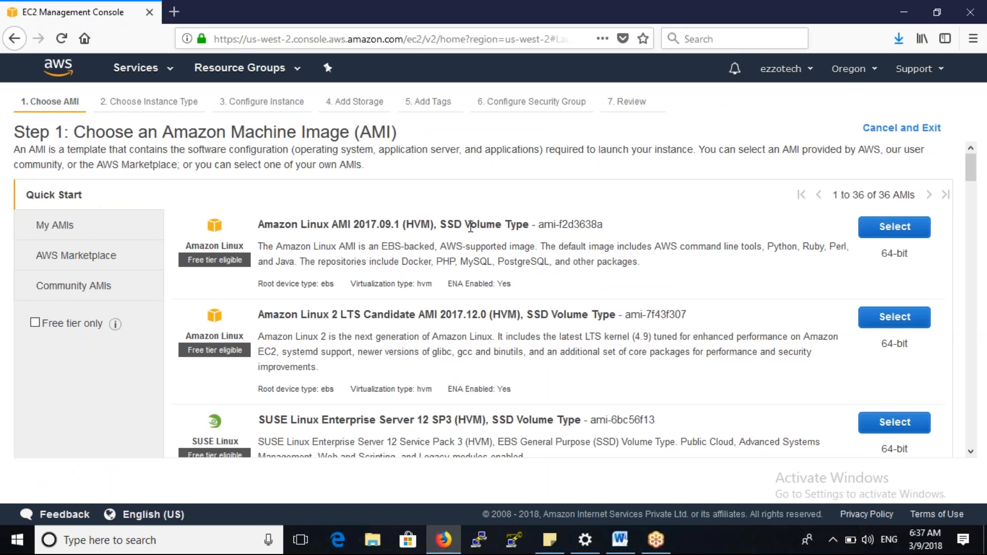
click(897, 230)
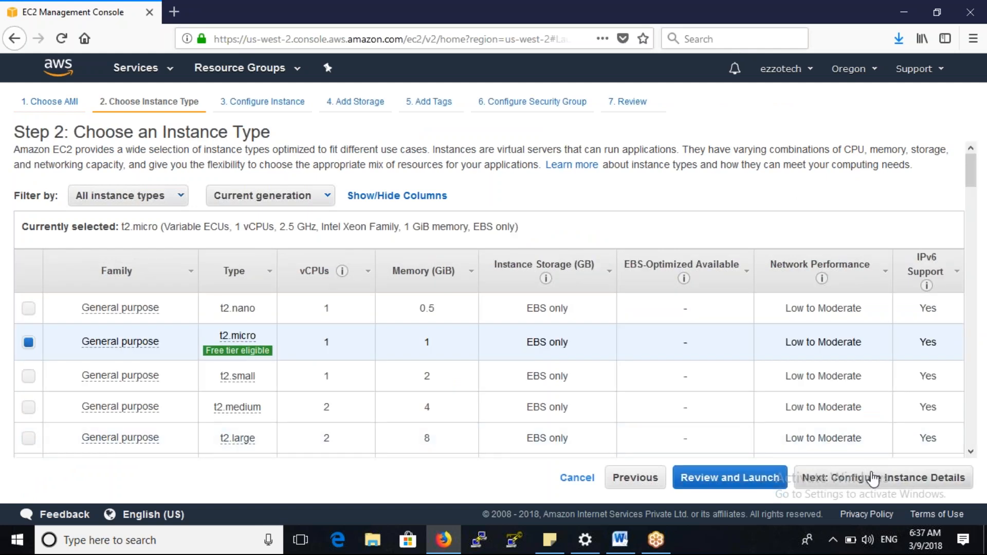
Step: Accept the t2.micro instance type, the default instance details and the 8 GiB General Purpose SSD root volume
click(873, 479)
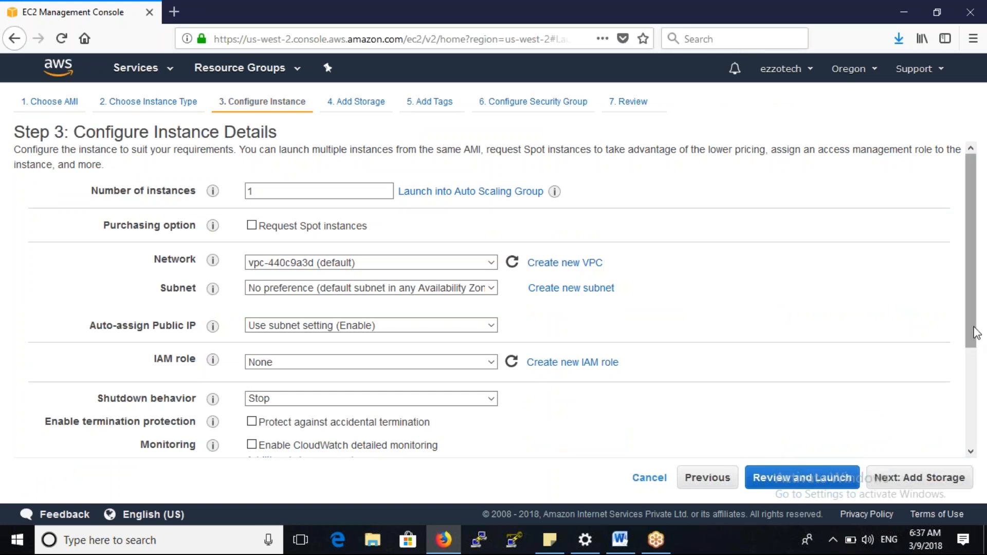
drag(974, 331, 969, 451)
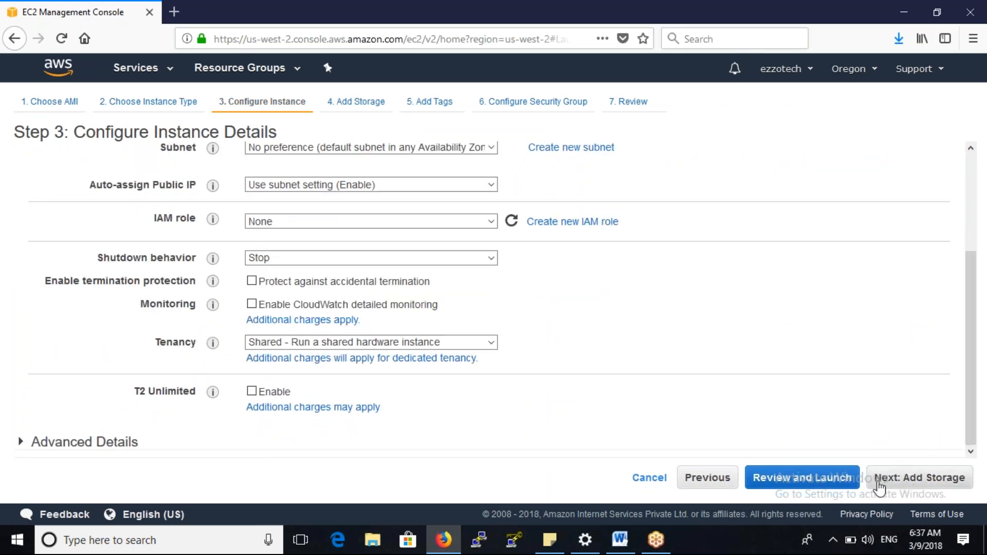
click(898, 479)
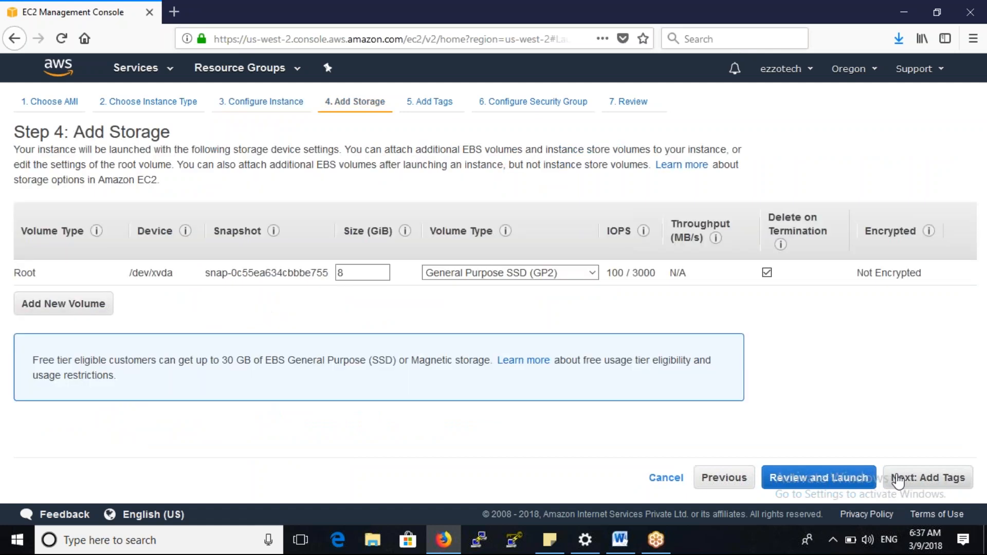
click(899, 479)
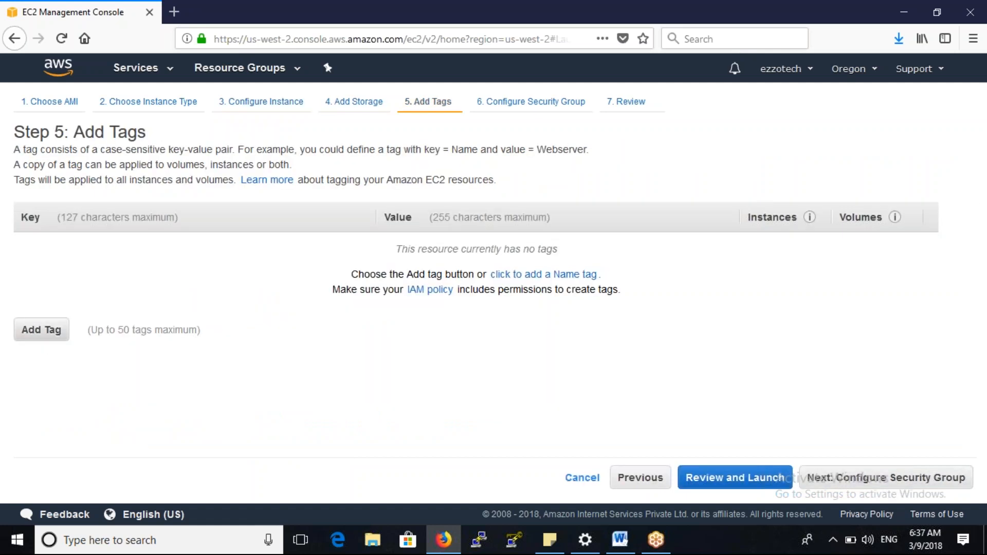
Step: Add a tag with the key linux and the value web_server to the instance and its volumes
click(41, 331)
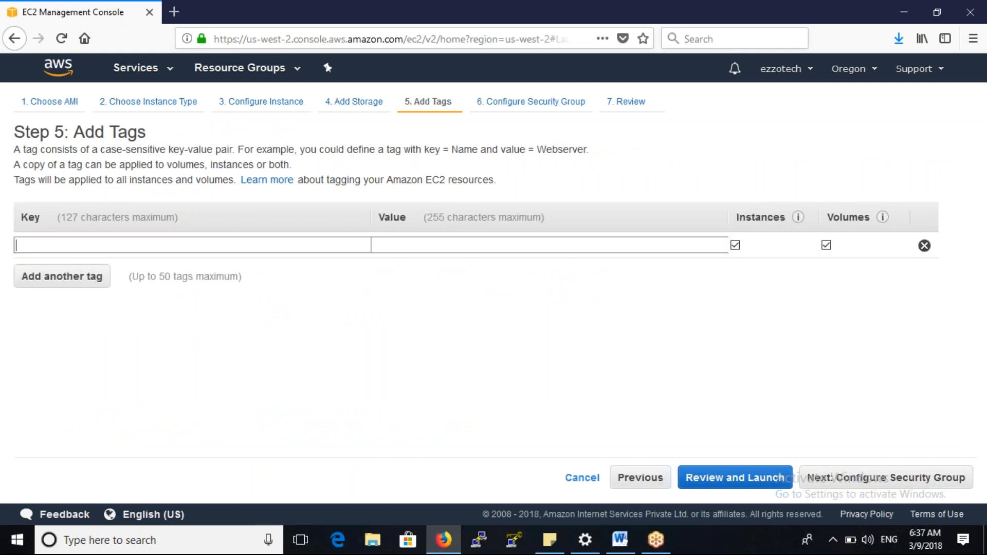
text(linux)
click(444, 244)
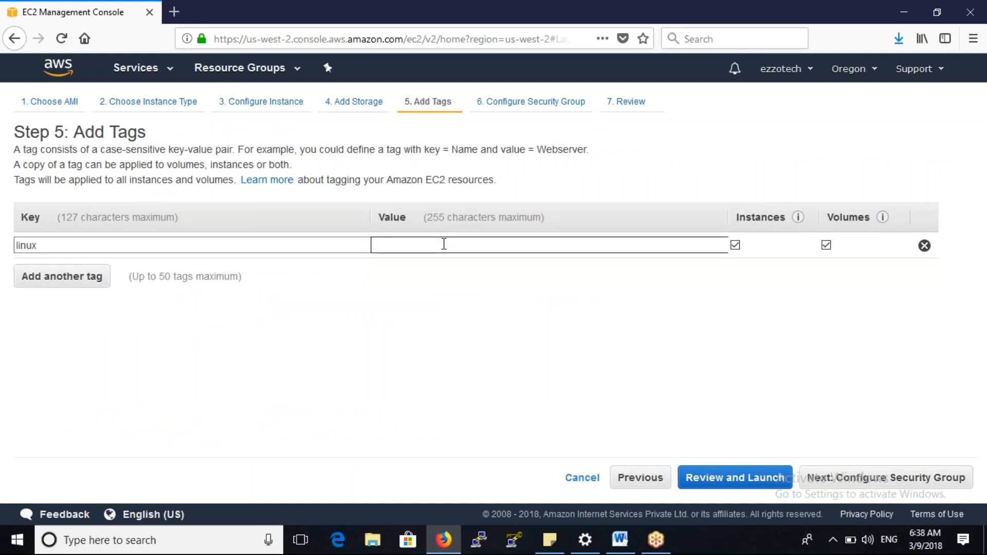
text(web_server)
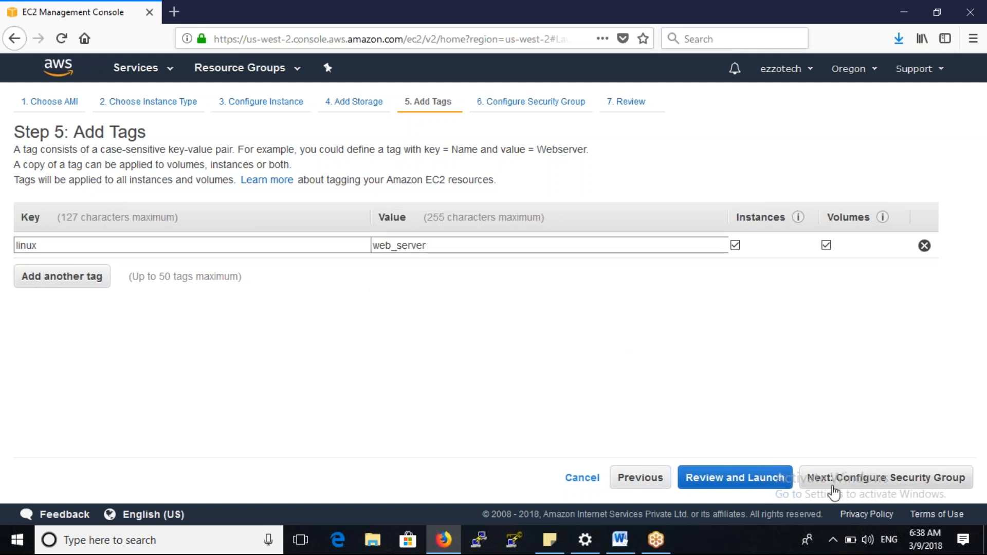
Step: Assign the existing linux_web_SG security group to the instance and proceed to the launch review
click(835, 478)
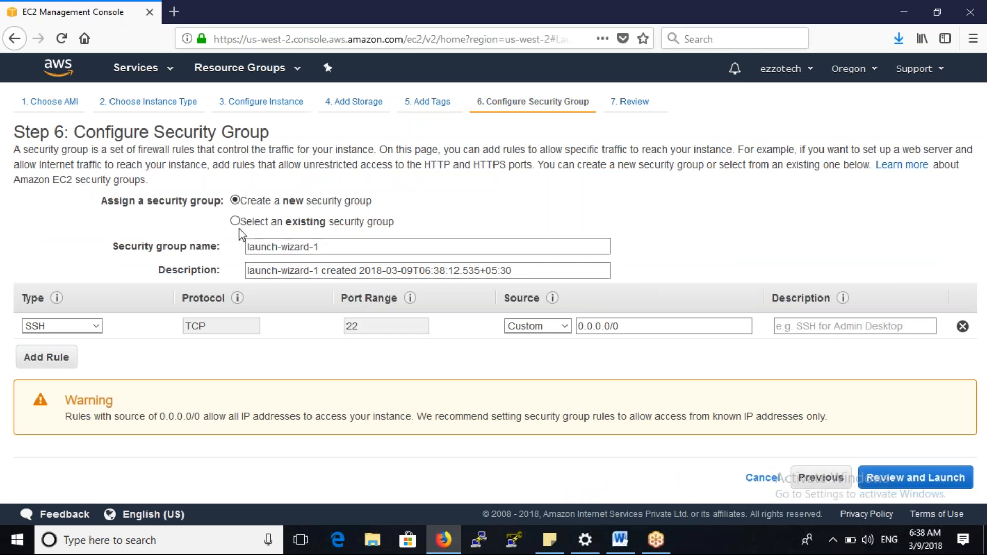
click(235, 221)
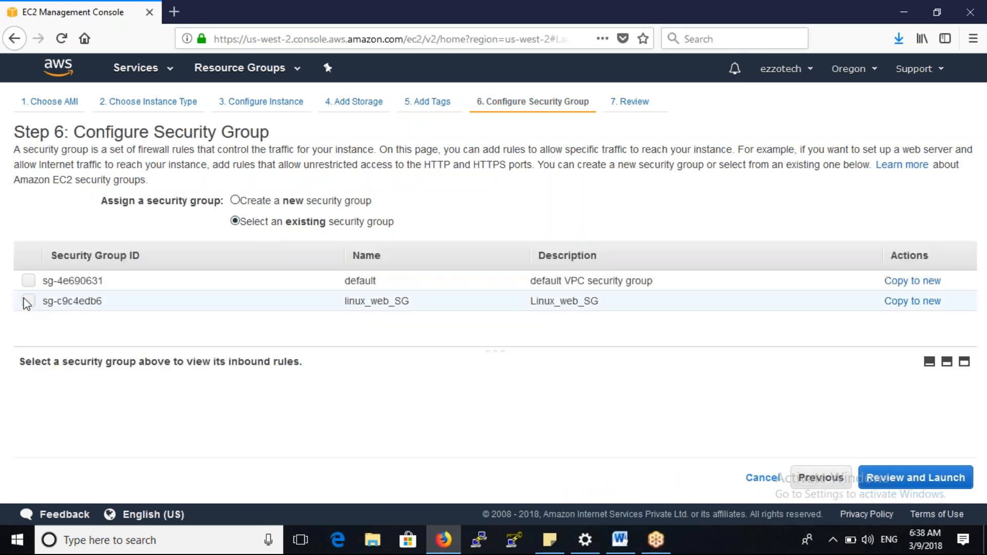
click(29, 302)
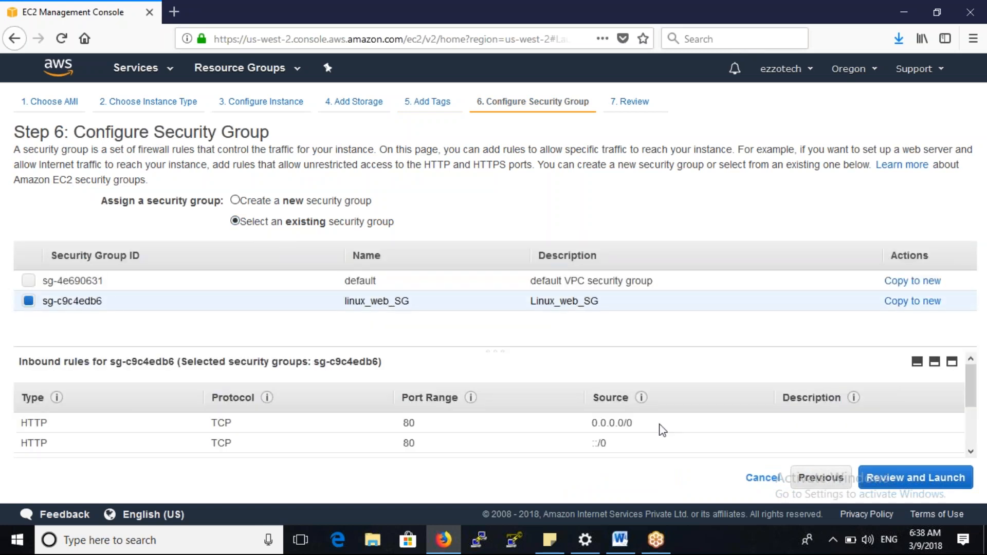
click(936, 481)
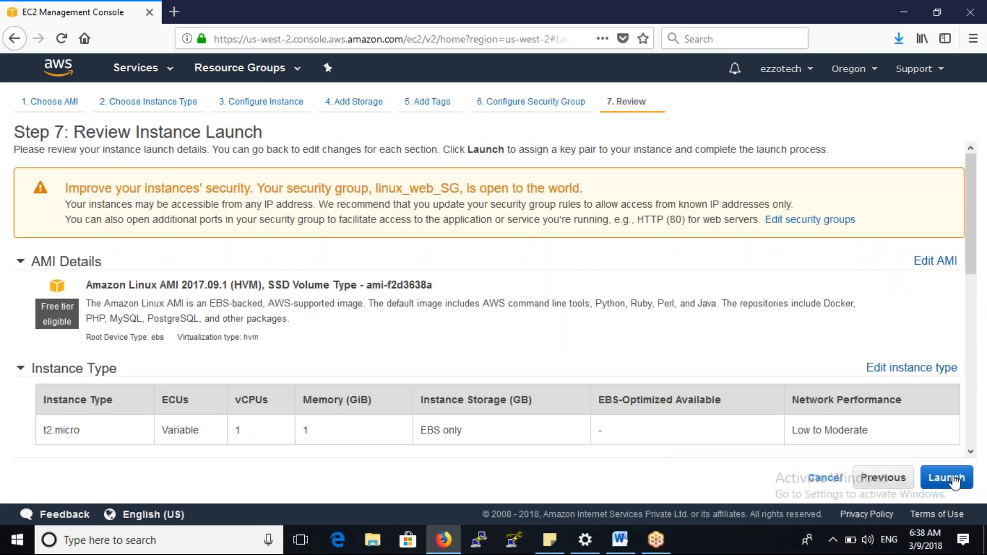
Step: Launch the instance with the existing linux_web_oregon key pair, acknowledging access to its private key file, and open the instances list
click(954, 479)
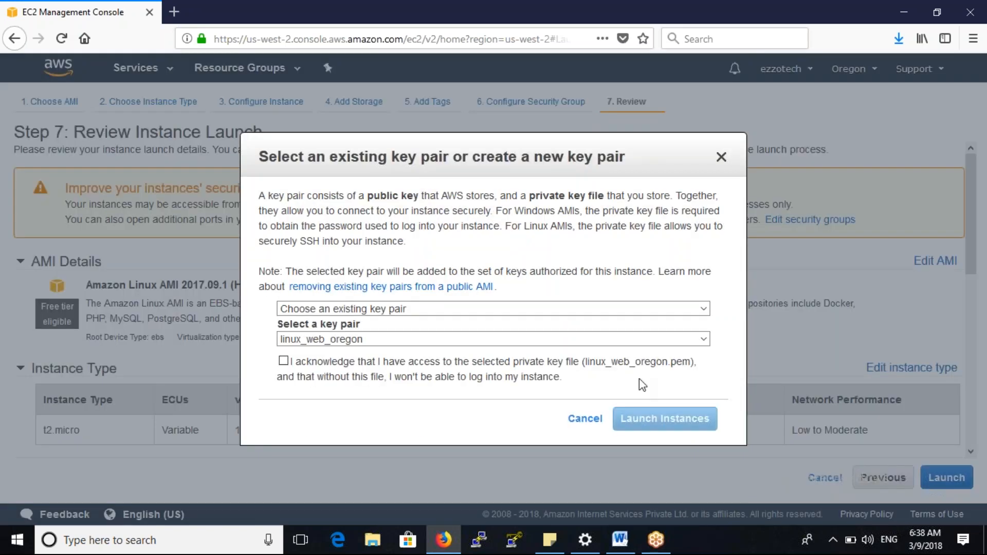
click(283, 361)
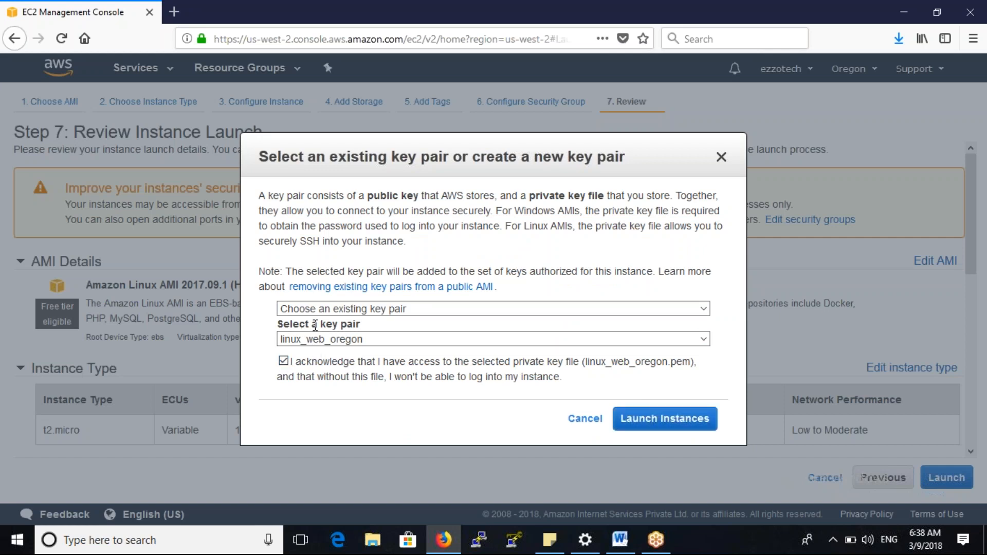
click(698, 430)
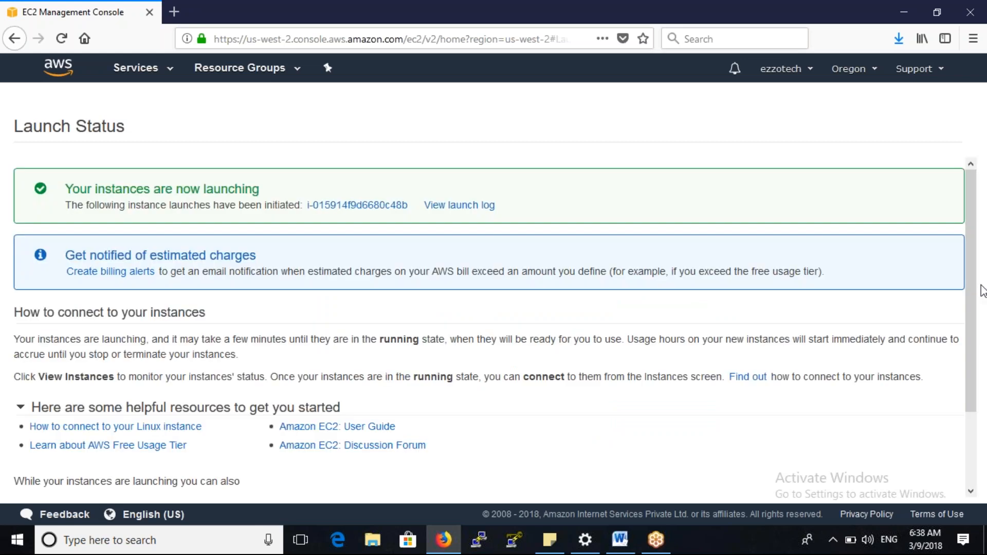
scroll(970, 364, down, 3)
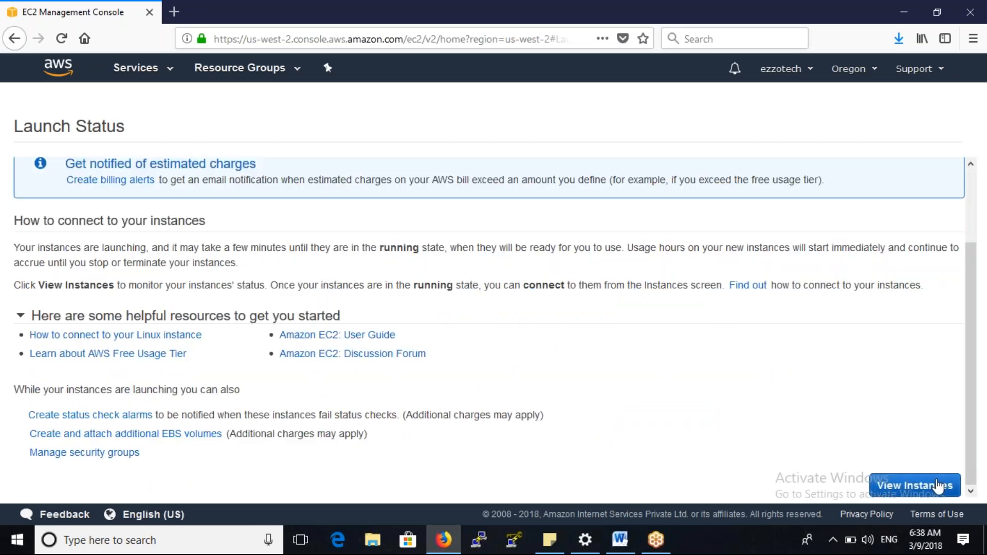
click(940, 486)
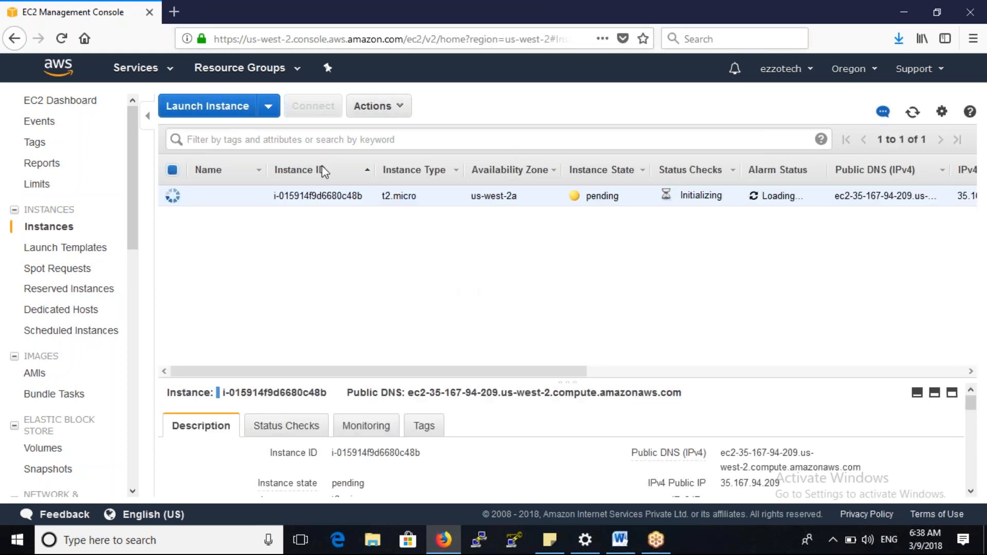
Step: Name the newly launched EC2 instance linux_web_server
click(253, 195)
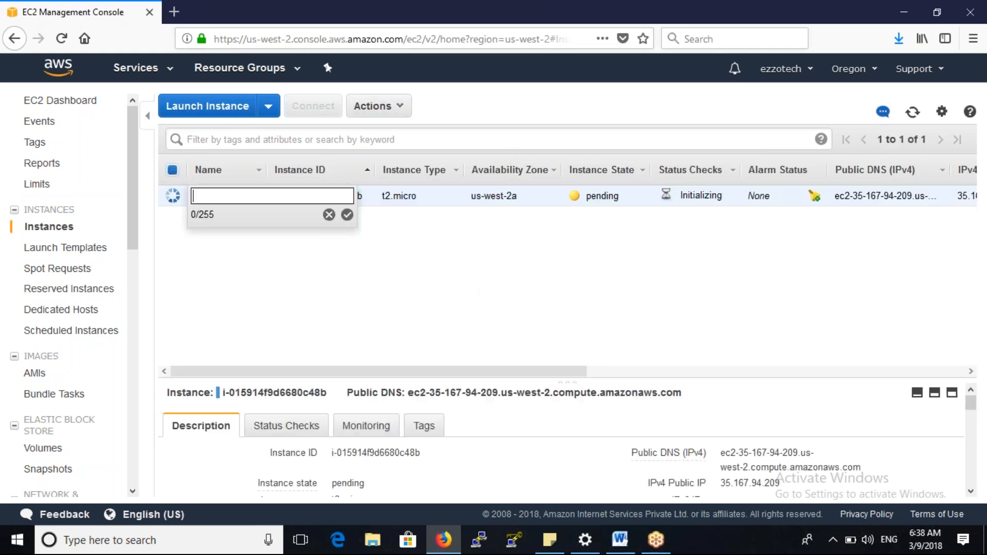
text(linux_web_server)
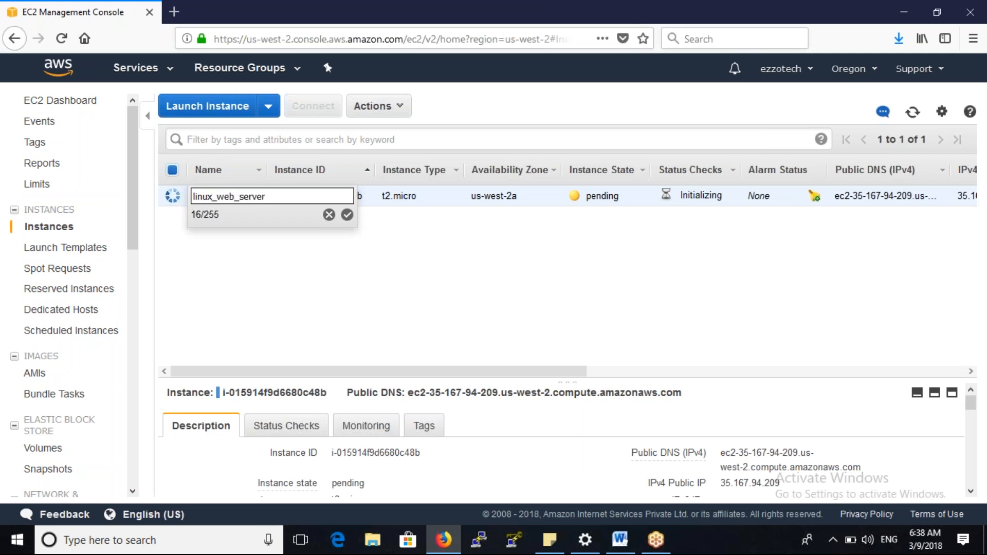
key(Return)
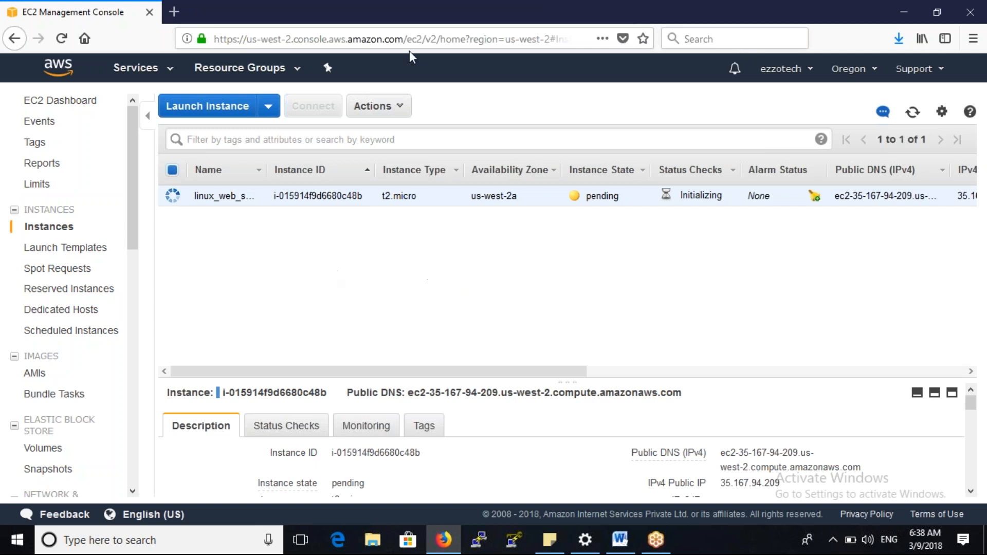
Step: Open putty.org in a new browser tab, go to the PuTTY download page and examine the available putty and puttygen files
click(174, 11)
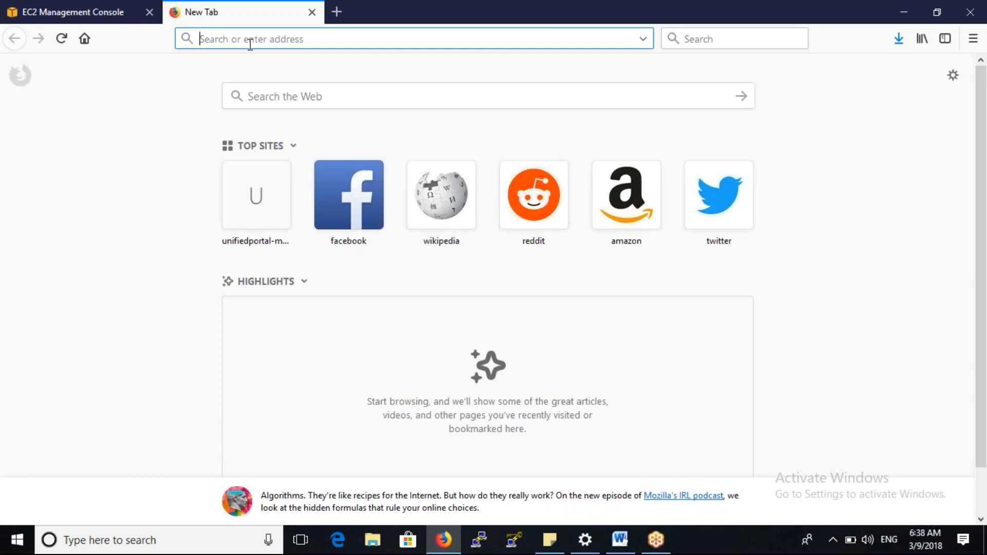
text(pu)
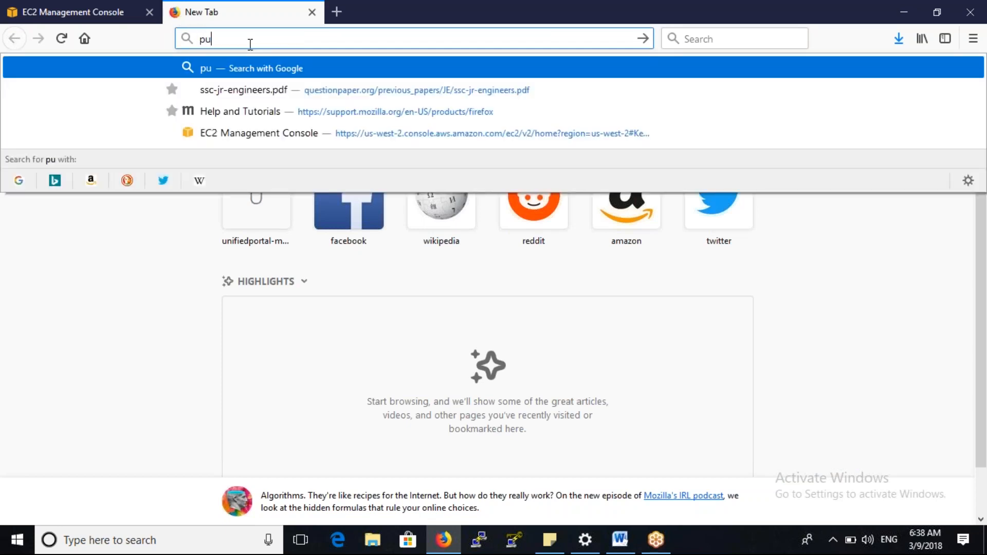
text(tty.org)
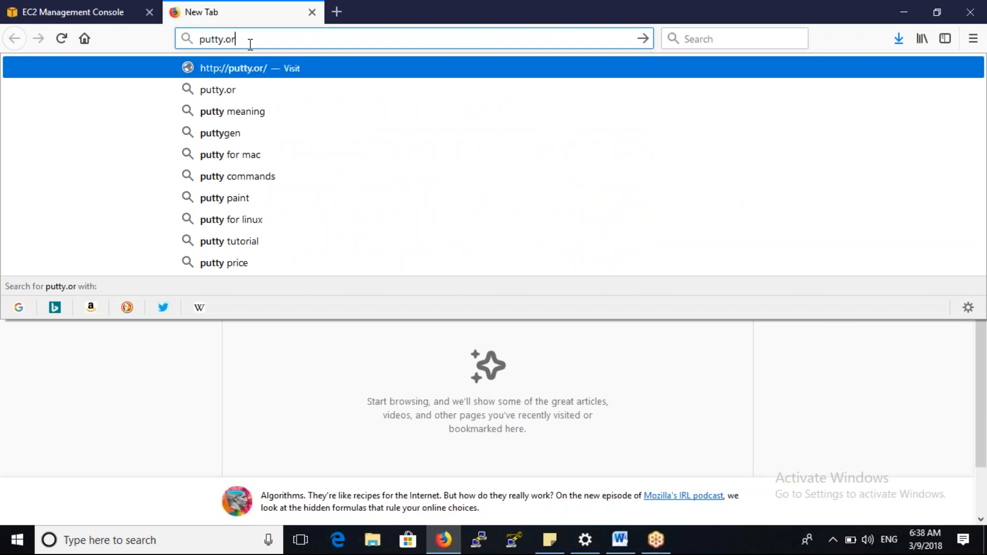
key(Return)
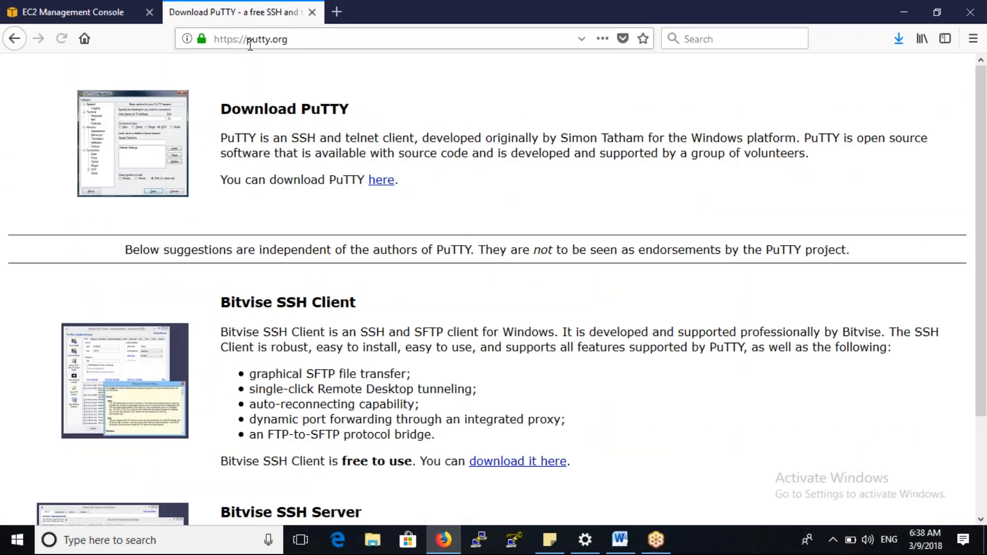
click(383, 190)
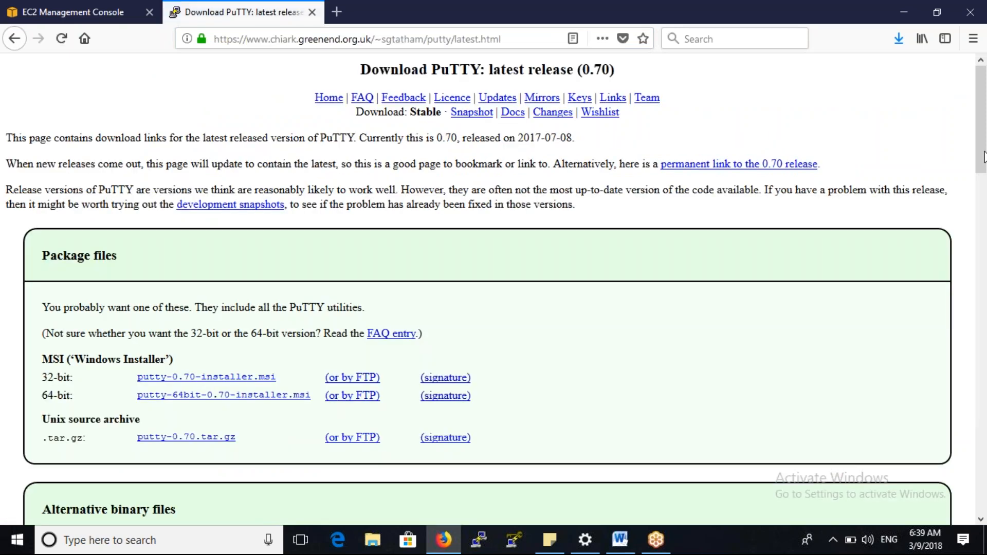
drag(983, 157, 985, 250)
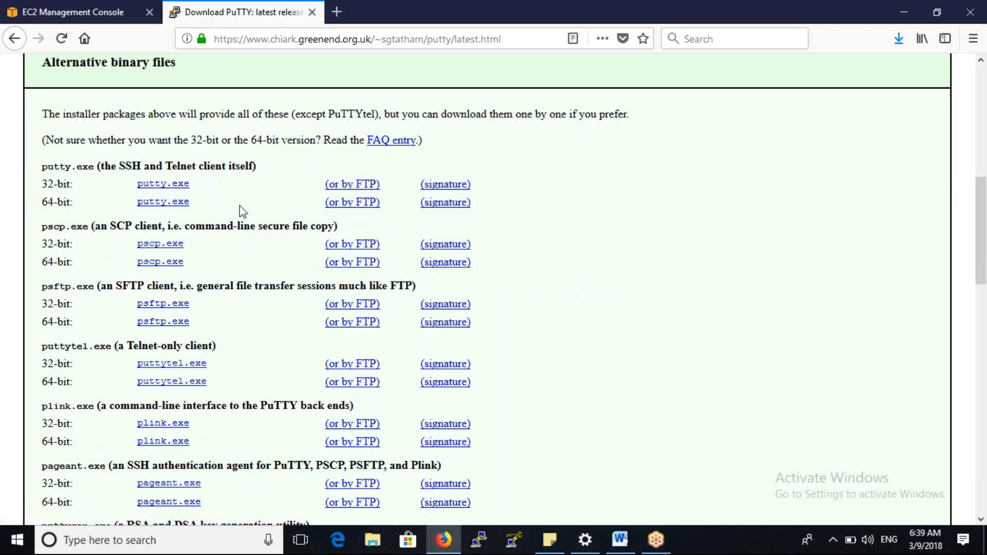
drag(982, 263, 984, 340)
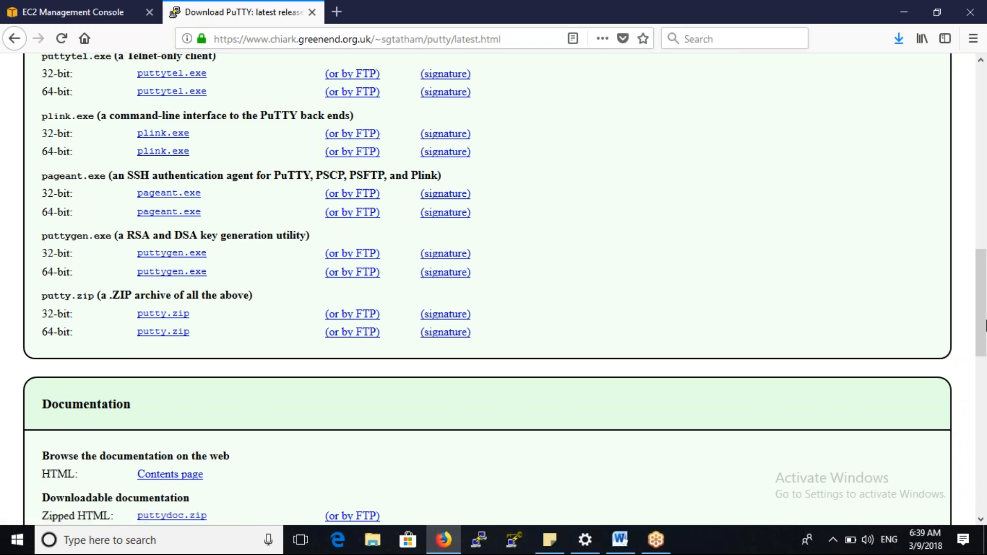
drag(983, 330, 986, 297)
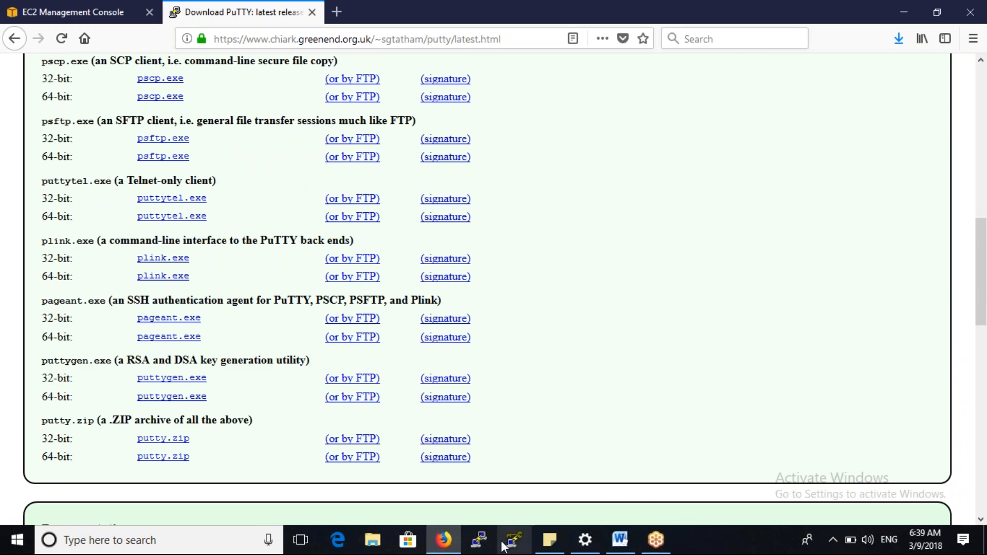
Step: Show the desktop, open PuTTY and PuTTY Key Generator, and arrange their windows side by side
click(986, 550)
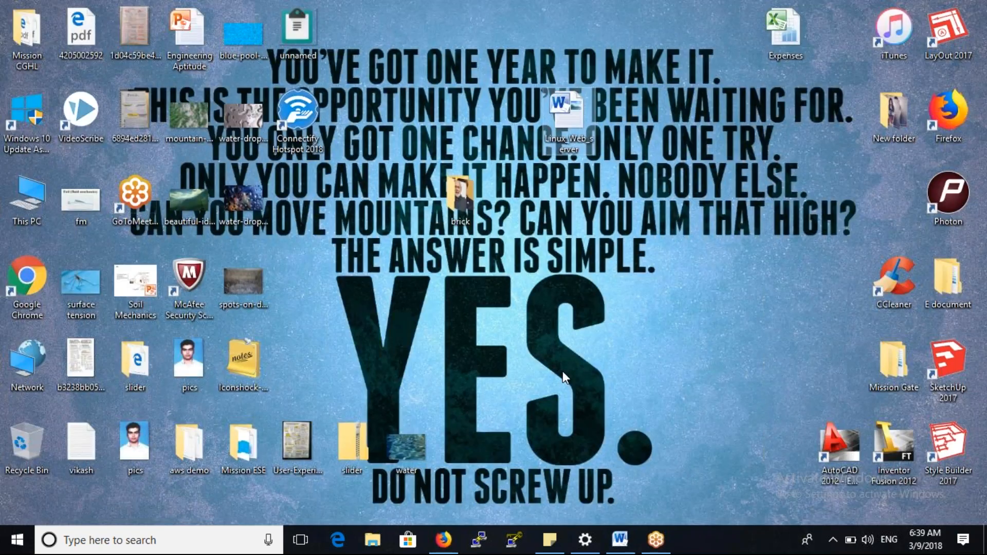
click(481, 540)
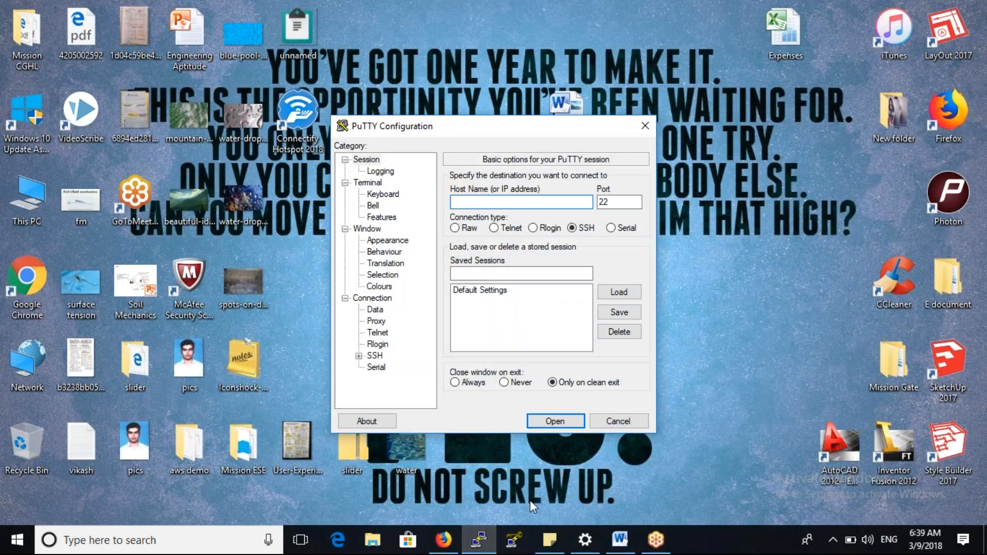
click(514, 540)
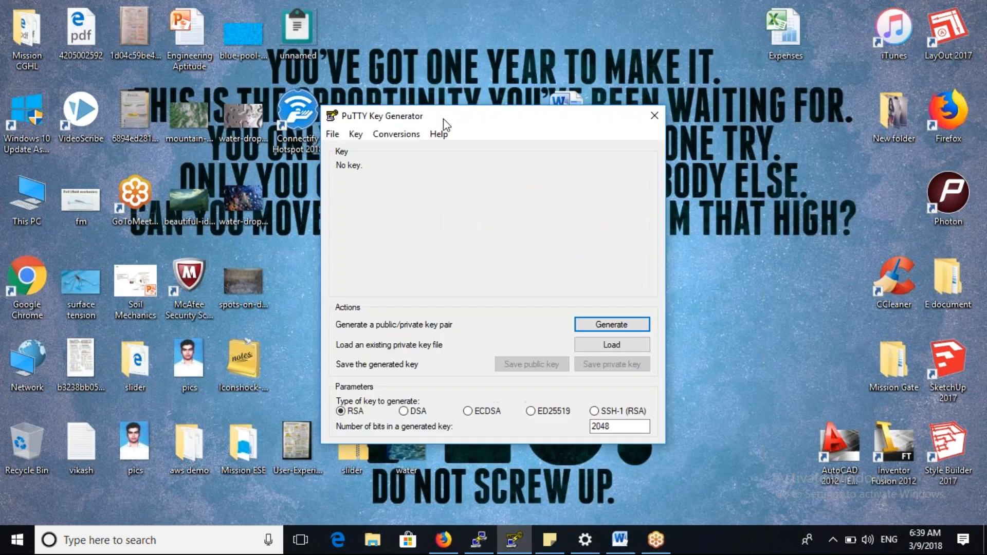
drag(468, 114, 725, 91)
drag(438, 129, 288, 103)
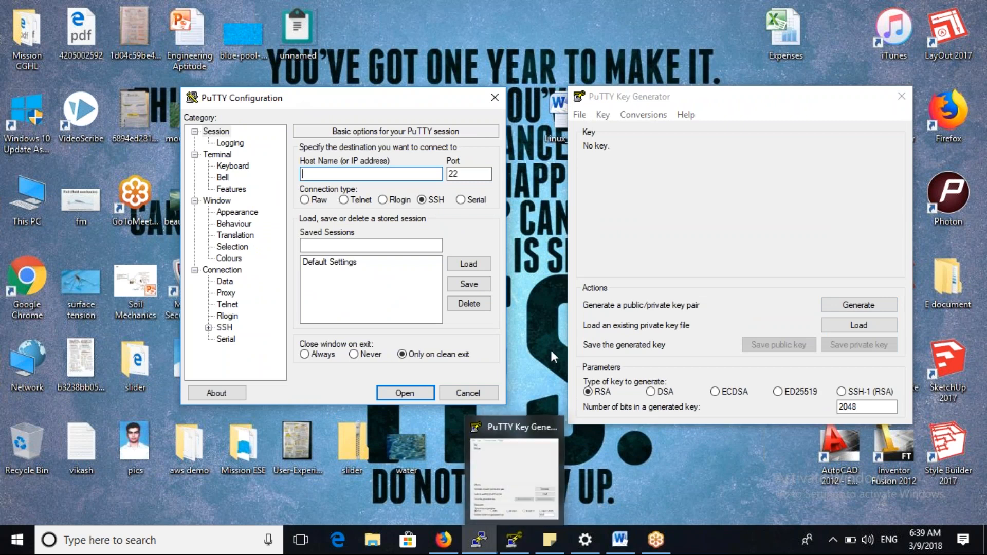
click(678, 99)
drag(679, 98, 624, 97)
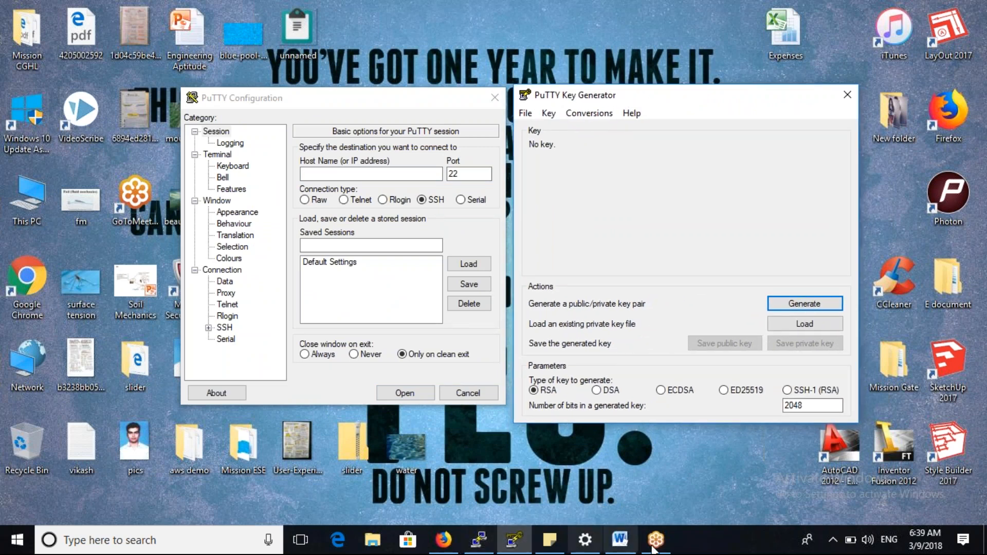
Step: Switch to the Linux_Web_server document in Word and begin a fourth numbered step with "Donwload"
click(620, 540)
key(Return)
text(Donwload)
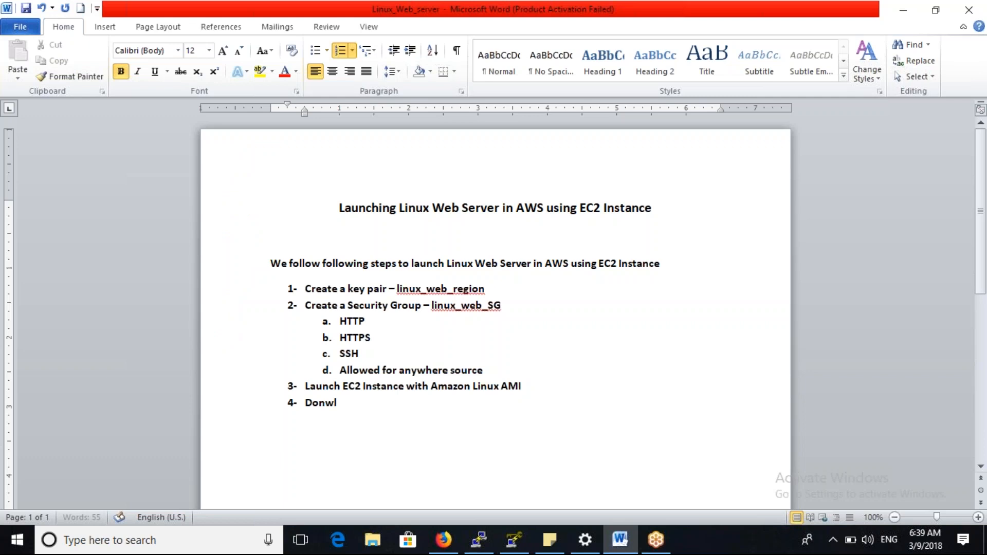